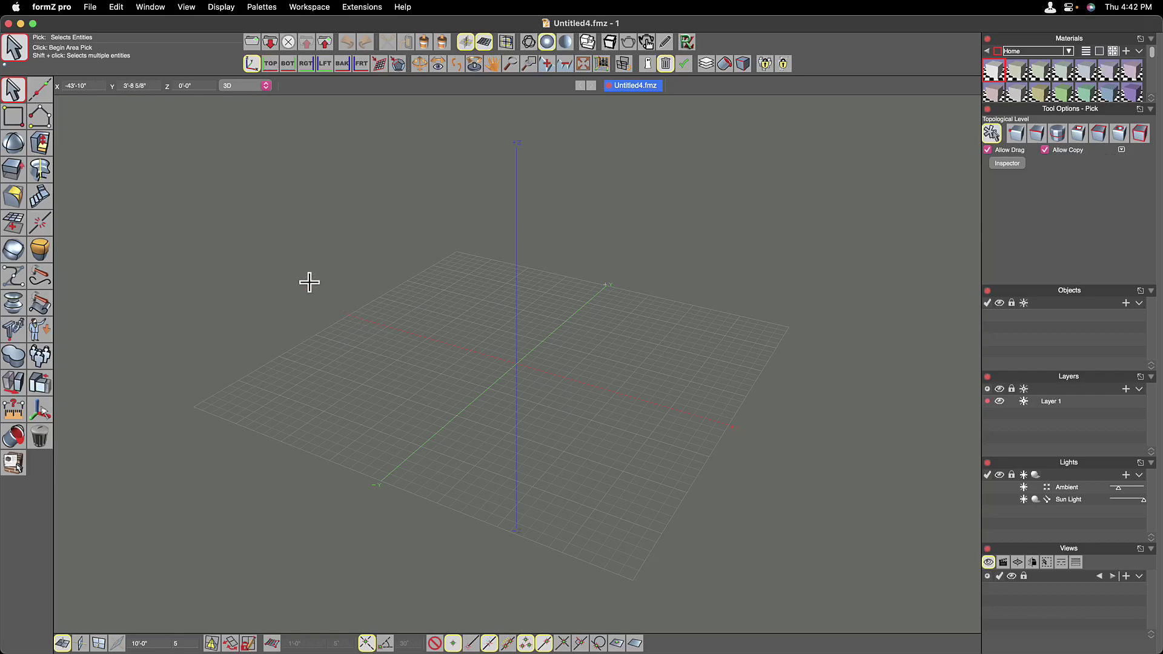
Step: Open the General preferences, examine the custom preference file, startup and multi processing options, and close without saving changes
{"action": "left_click", "coordinate": [53, 7]}
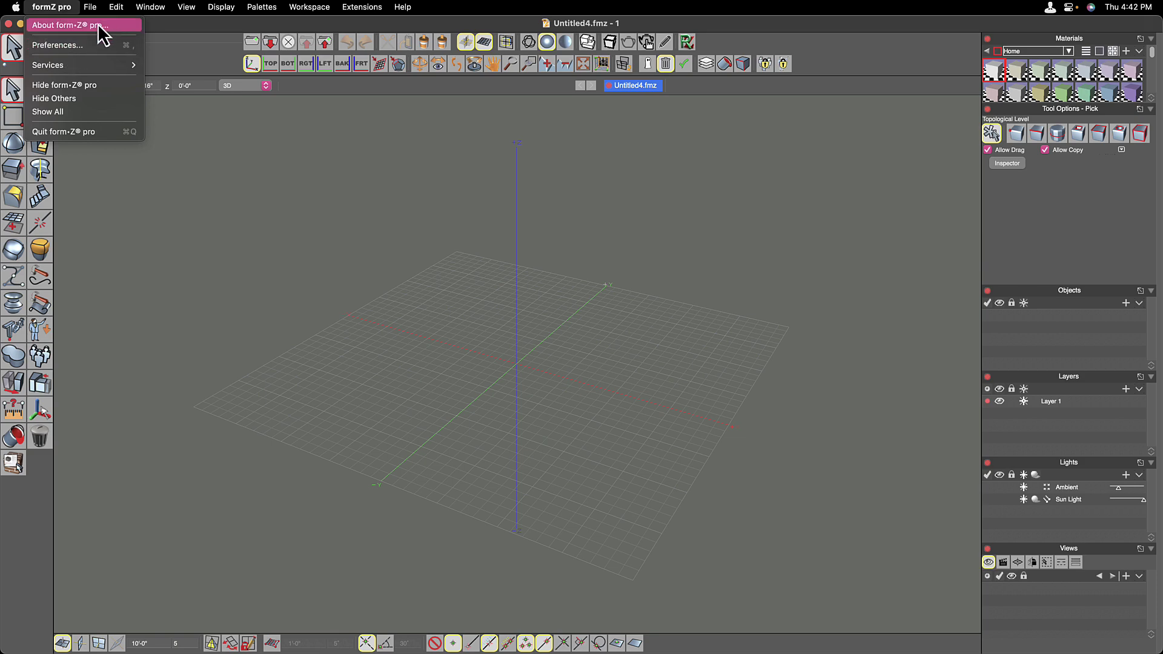
{"action": "mouse_move", "coordinate": [115, 15]}
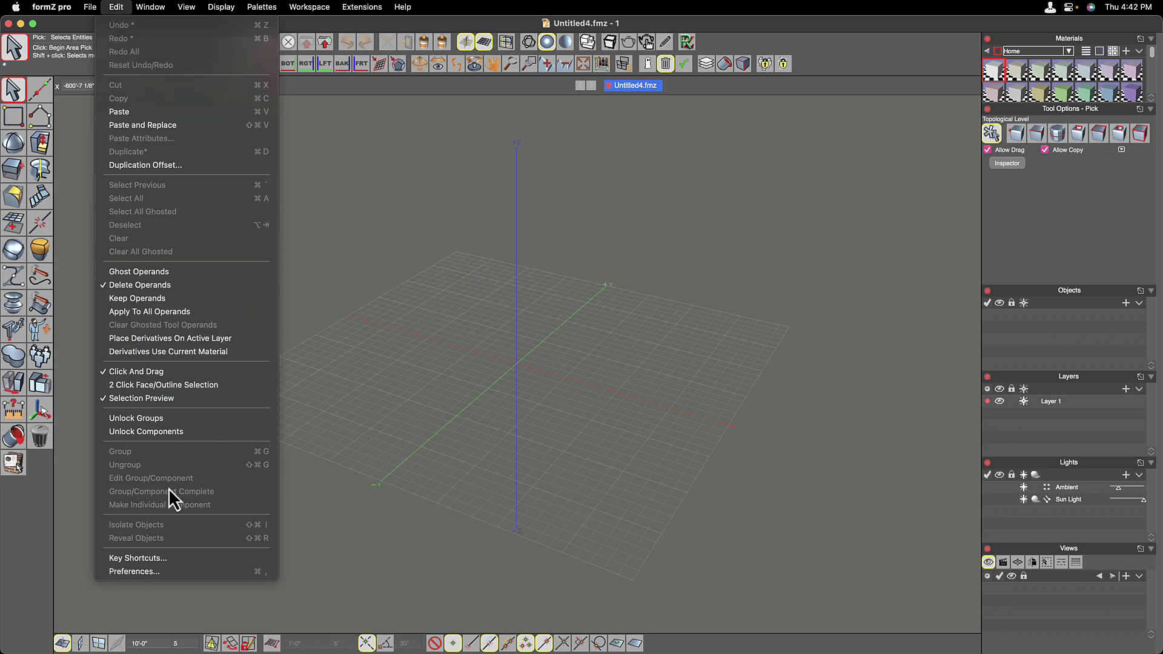
{"action": "left_click", "coordinate": [161, 572]}
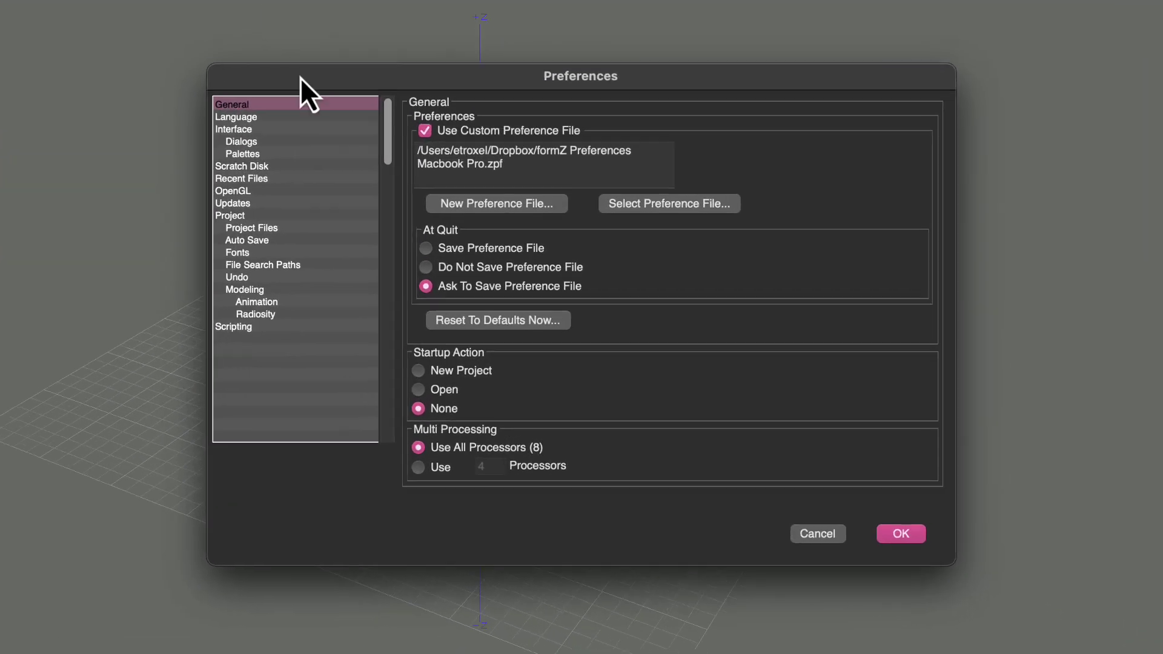
{"action": "key", "text": "space"}
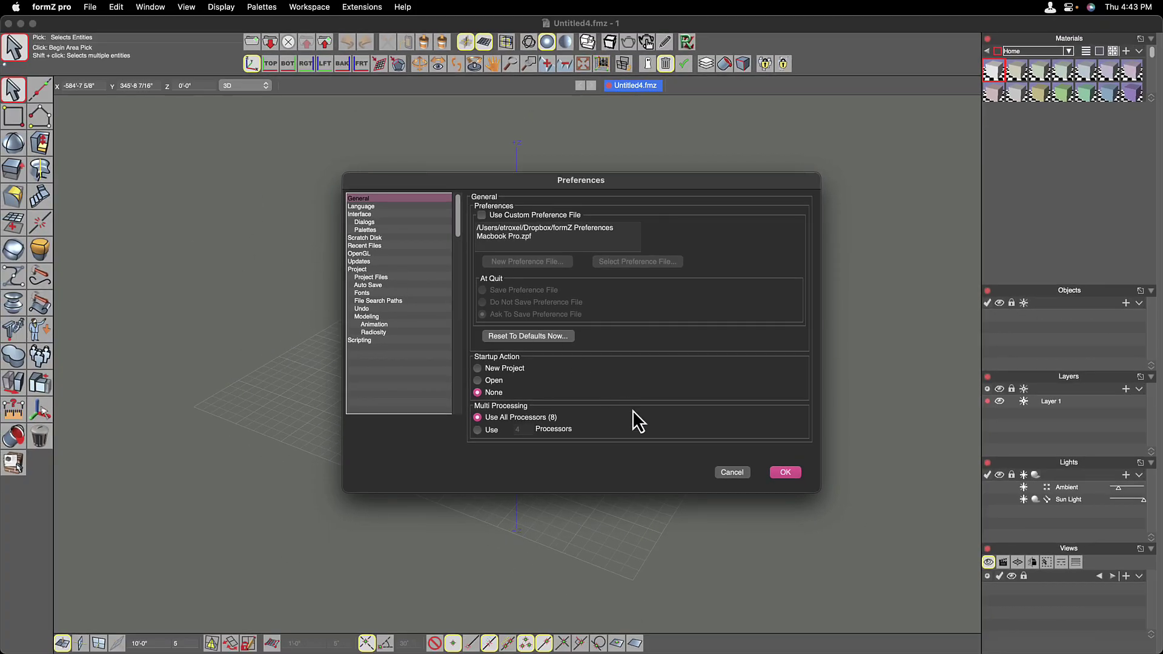
{"action": "left_click", "coordinate": [740, 476]}
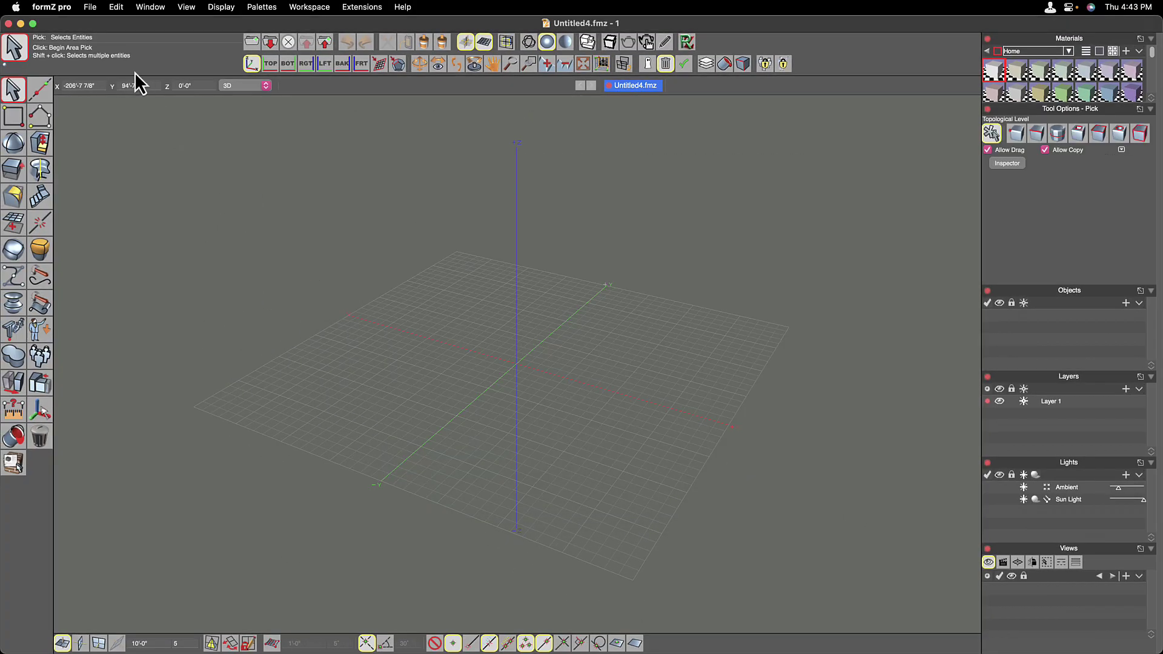
Step: Examine the project settings for appearance, lights, layers and objects, ending on the working units
{"action": "left_click", "coordinate": [90, 6]}
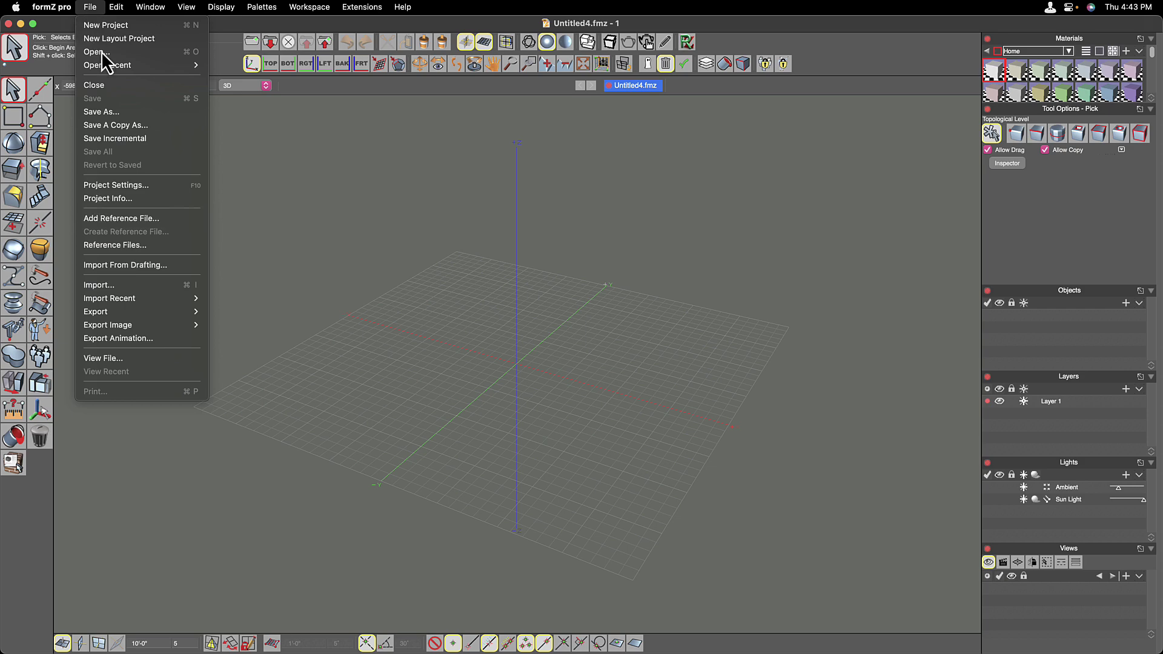
{"action": "left_click", "coordinate": [121, 185]}
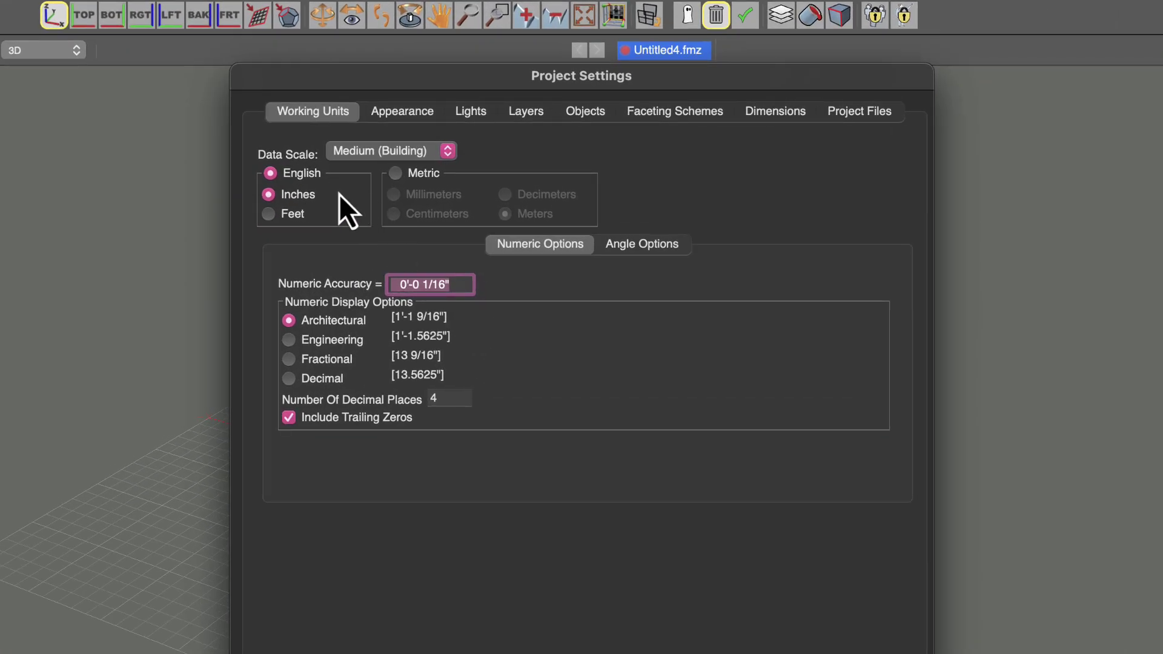
{"action": "left_click", "coordinate": [411, 120]}
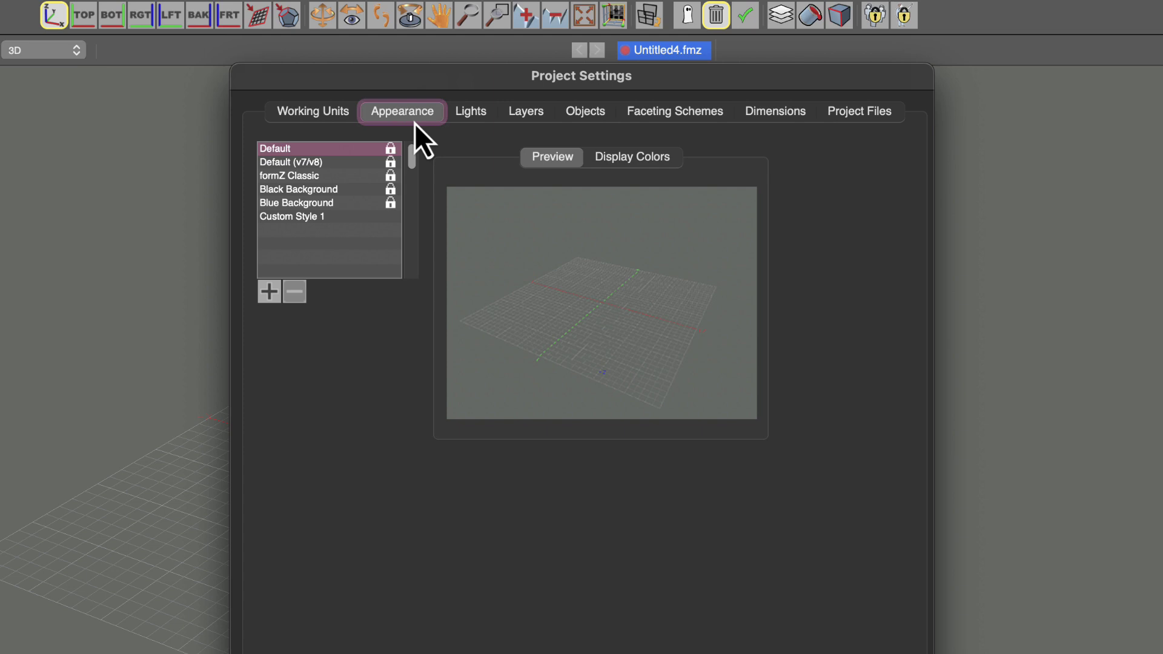
{"action": "left_click", "coordinate": [467, 112]}
{"action": "left_click", "coordinate": [525, 112]}
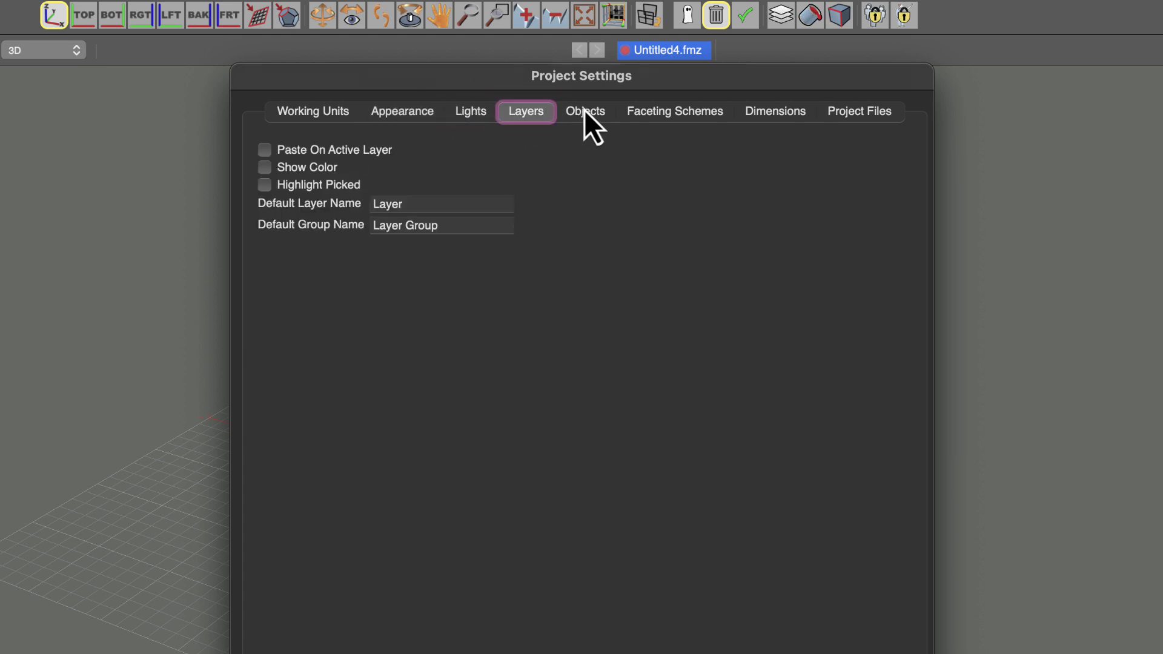
{"action": "left_click", "coordinate": [570, 111]}
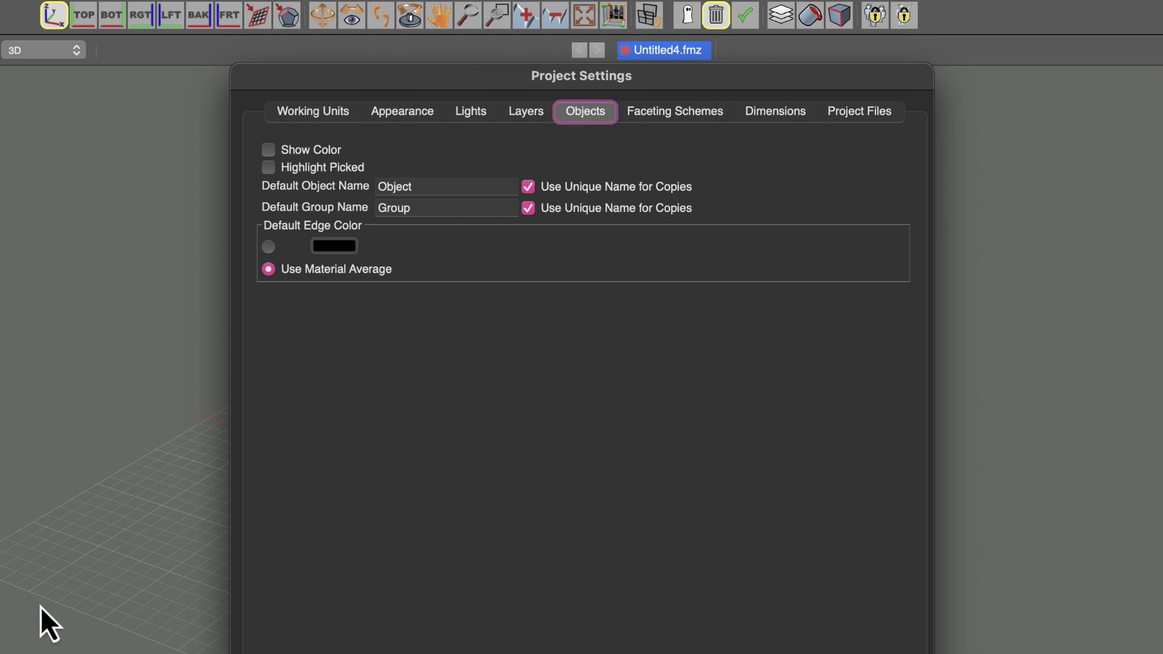
{"action": "left_click", "coordinate": [310, 115]}
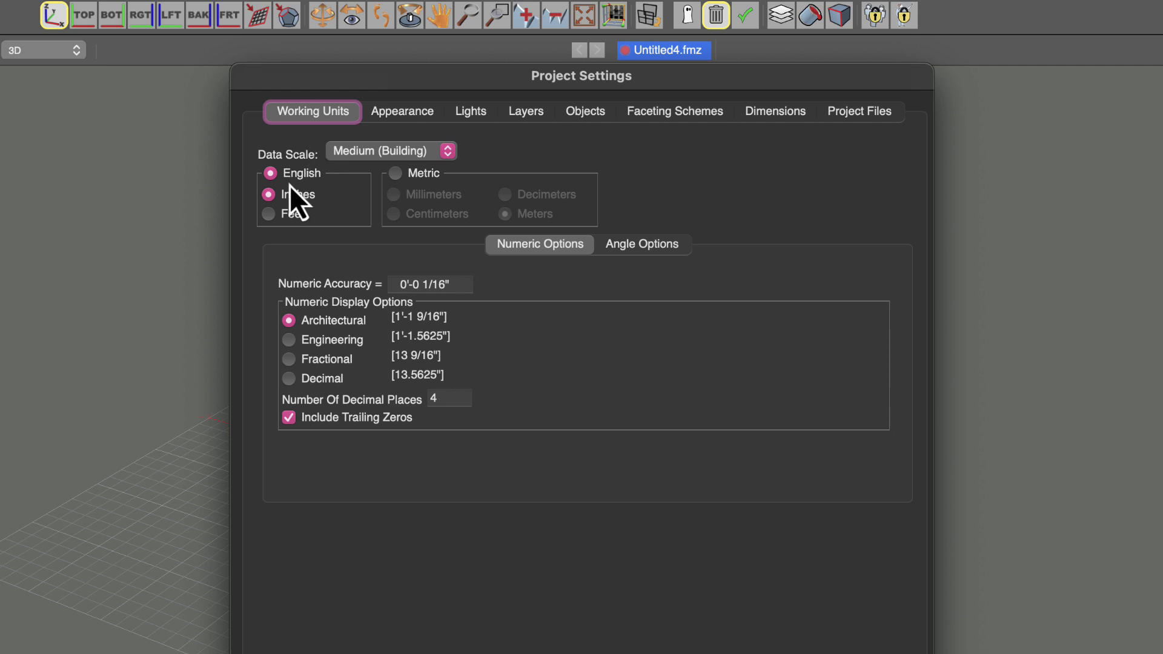
Step: Try feet and metric as the working units, return to English inches, and cancel the project settings
{"action": "left_click", "coordinate": [269, 214]}
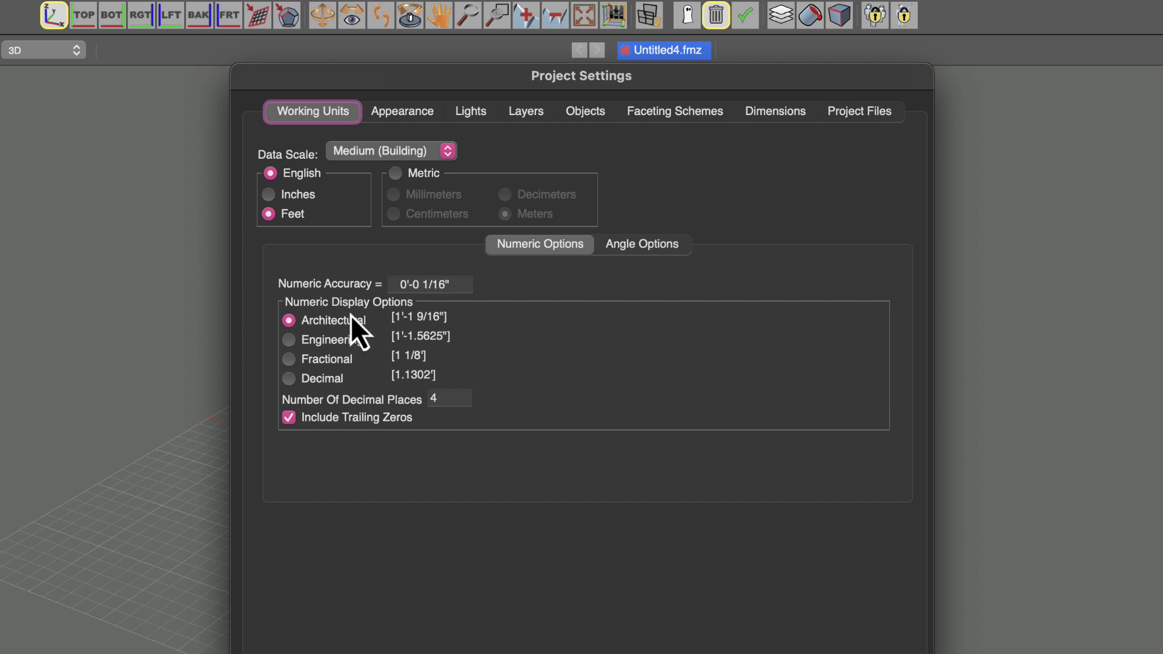
{"action": "left_click", "coordinate": [397, 177]}
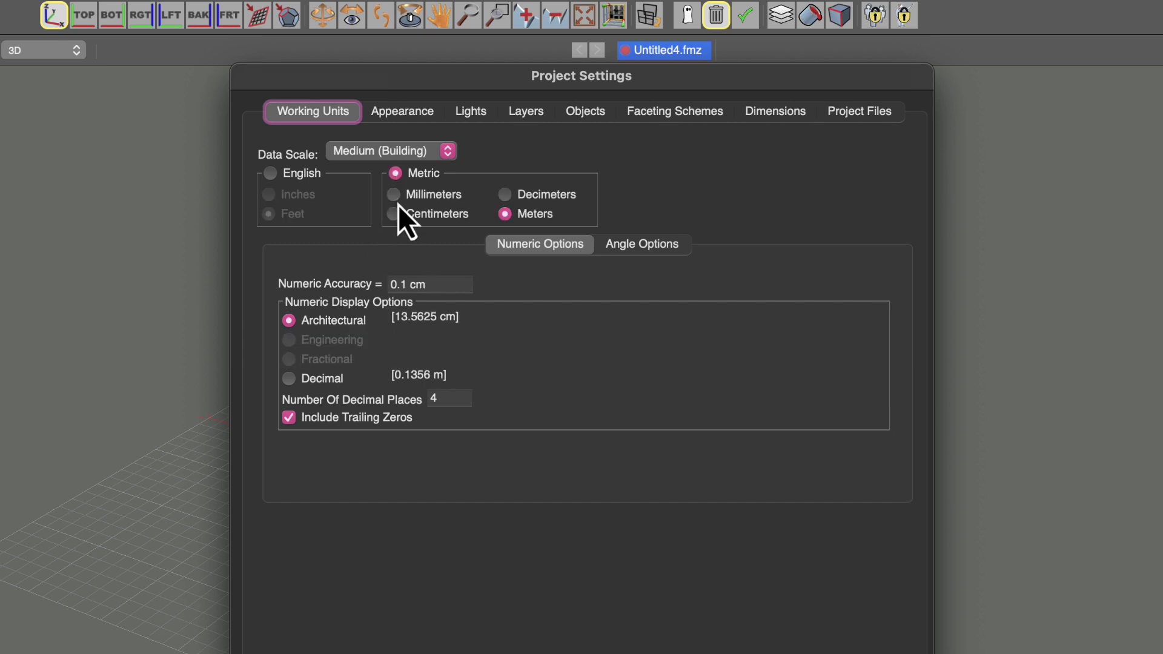
{"action": "left_click", "coordinate": [270, 175]}
{"action": "left_click", "coordinate": [269, 194]}
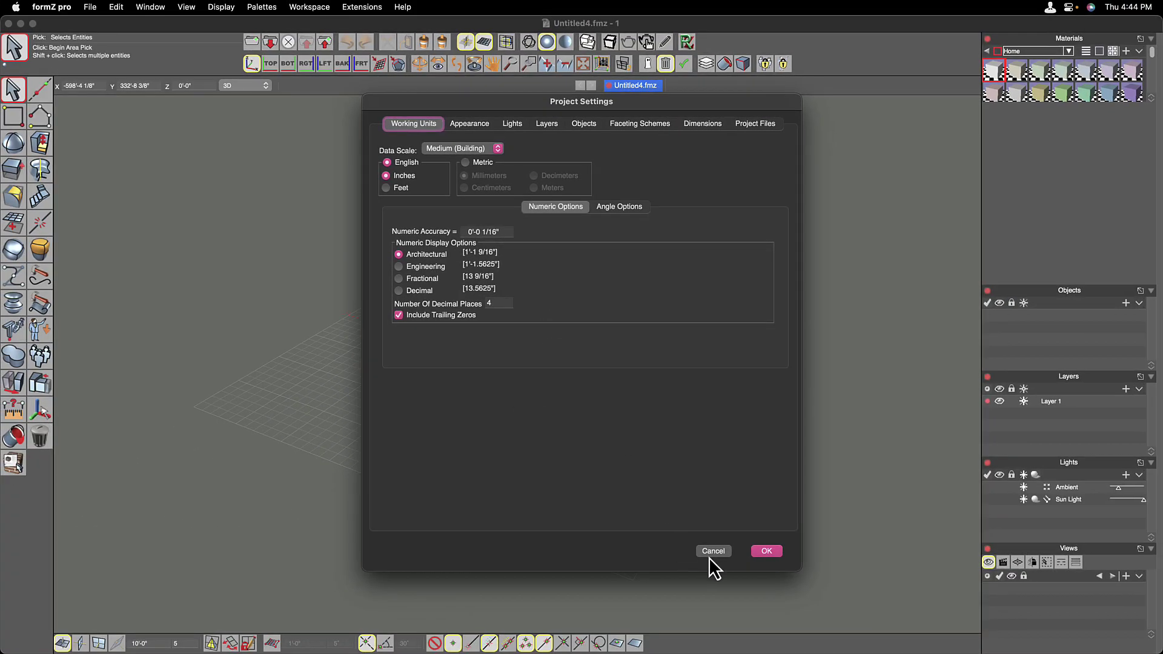
{"action": "left_click", "coordinate": [712, 553]}
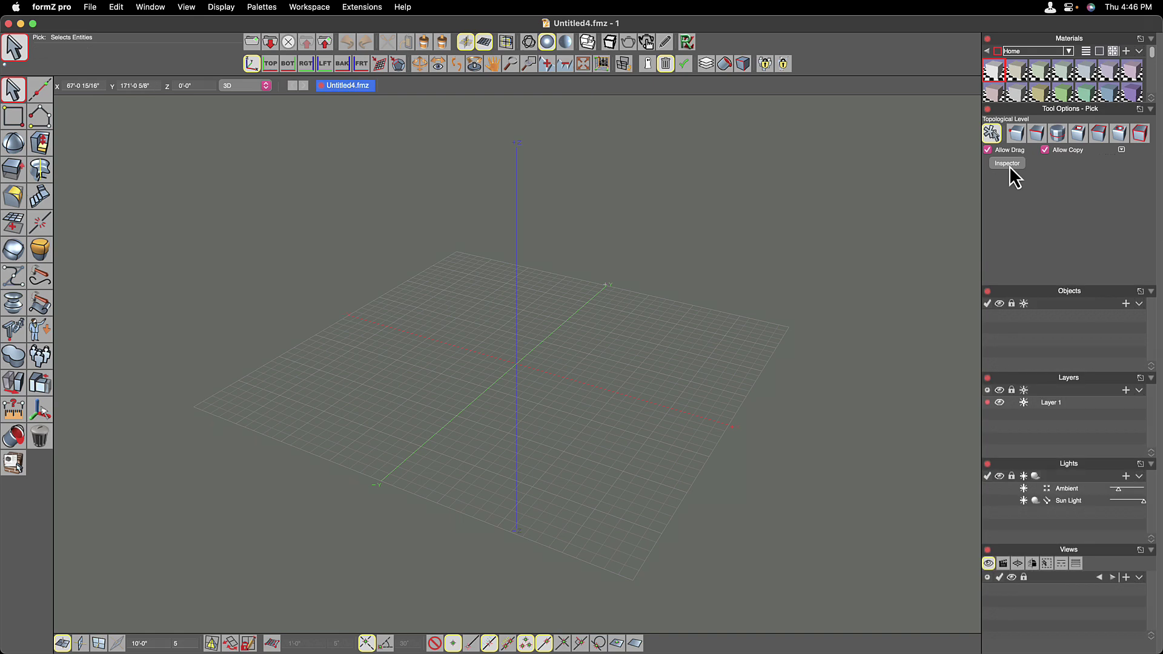
Step: Show the Inspector palette and close the Objects palette
{"action": "left_click", "coordinate": [1006, 163]}
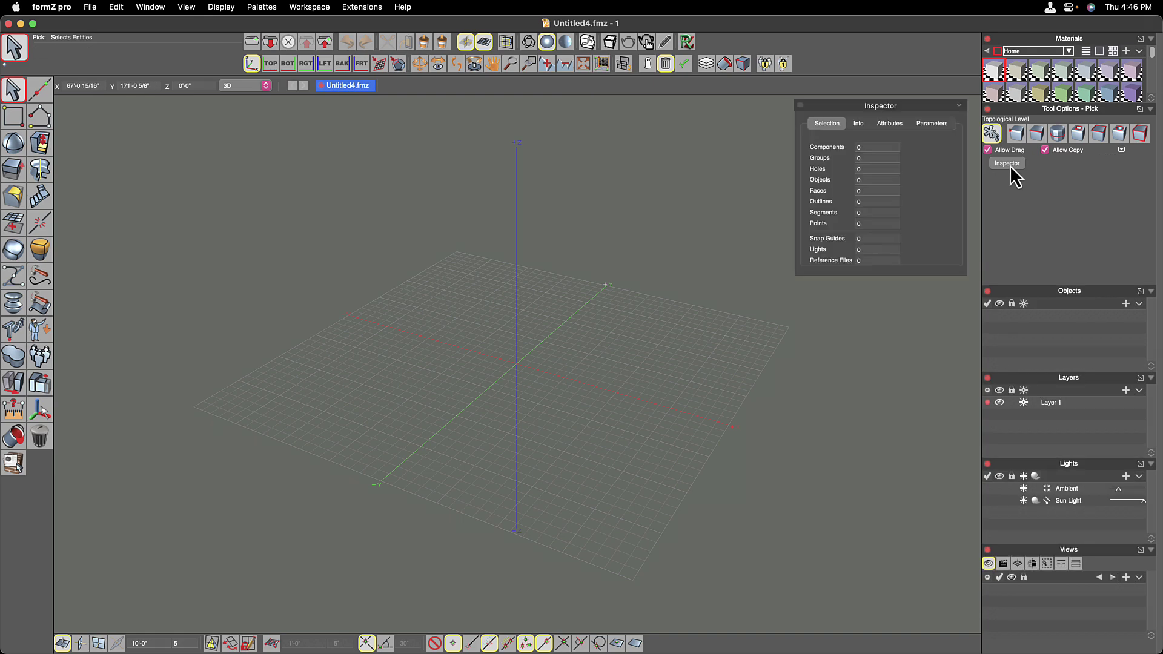
{"action": "left_click", "coordinate": [988, 292]}
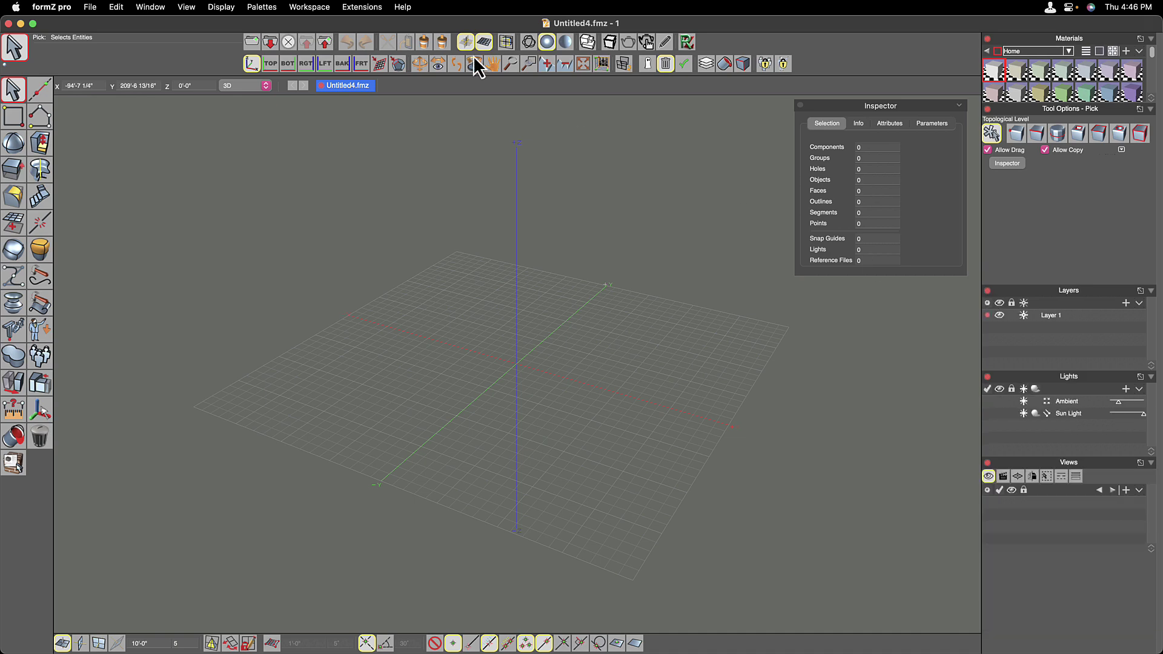
Step: Show the Information Management palette, place it above the modeling view beside the Inspector, and collapse it
{"action": "left_click", "coordinate": [261, 7]}
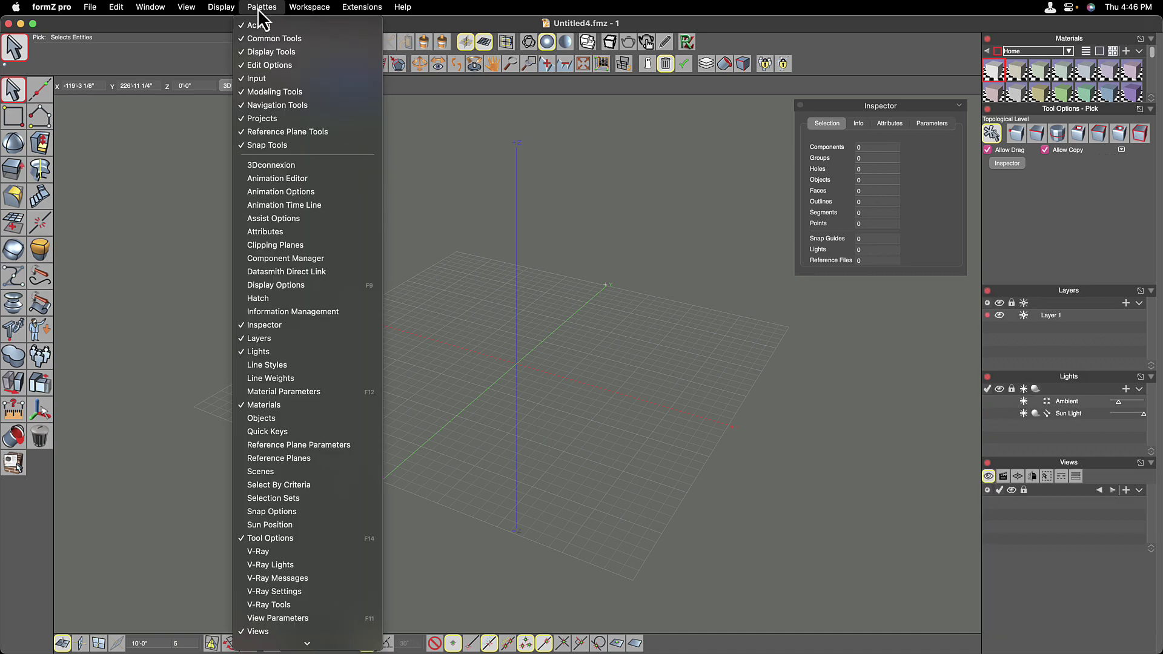
{"action": "left_click", "coordinate": [279, 311]}
{"action": "left_click_drag", "start_coordinate": [796, 196], "coordinate": [458, 99]}
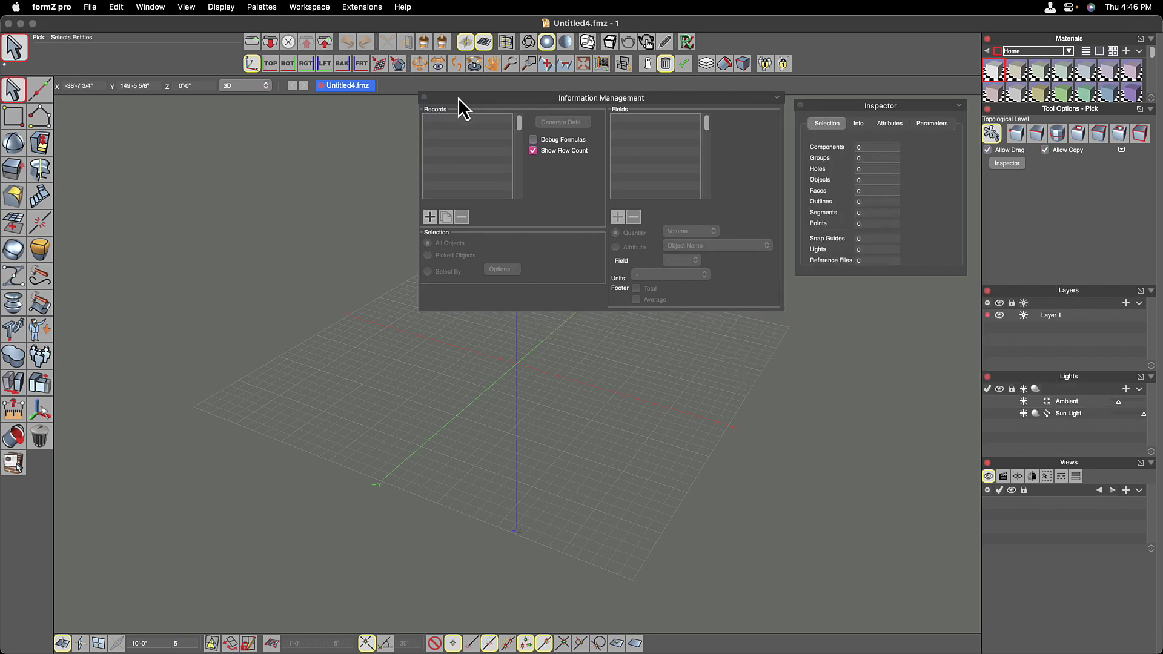
{"action": "left_click", "coordinate": [775, 99]}
Step: Enable Use Custom Preference File in the General preferences and bring up the save dialog for a new preference file
{"action": "left_click", "coordinate": [115, 7]}
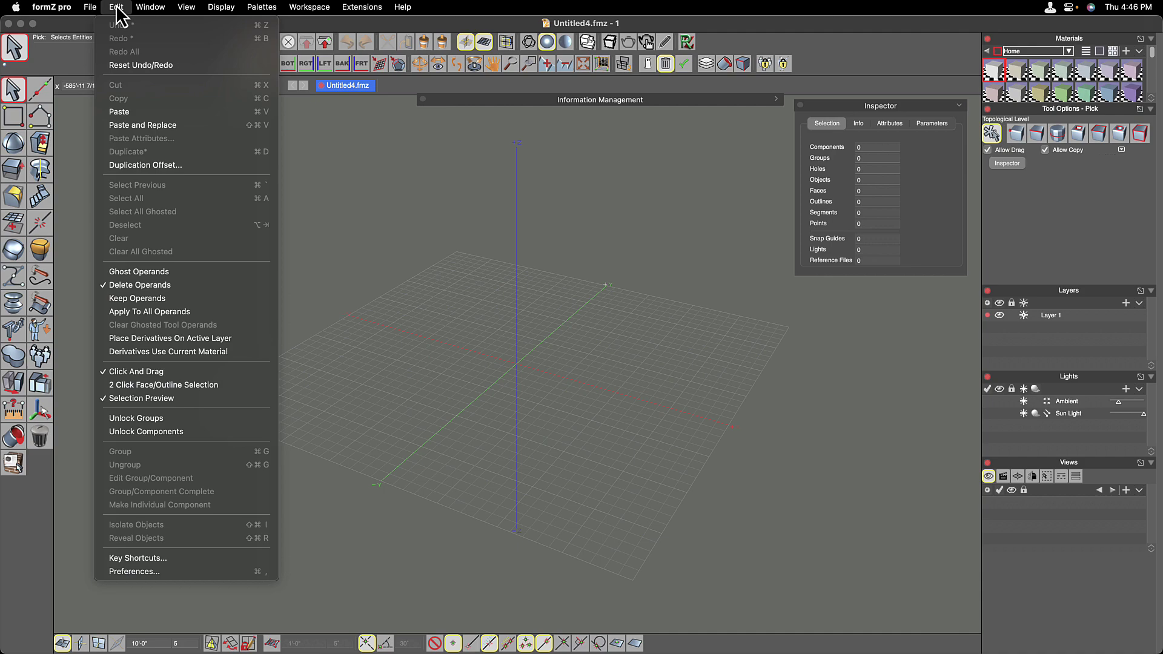
{"action": "left_click", "coordinate": [173, 572]}
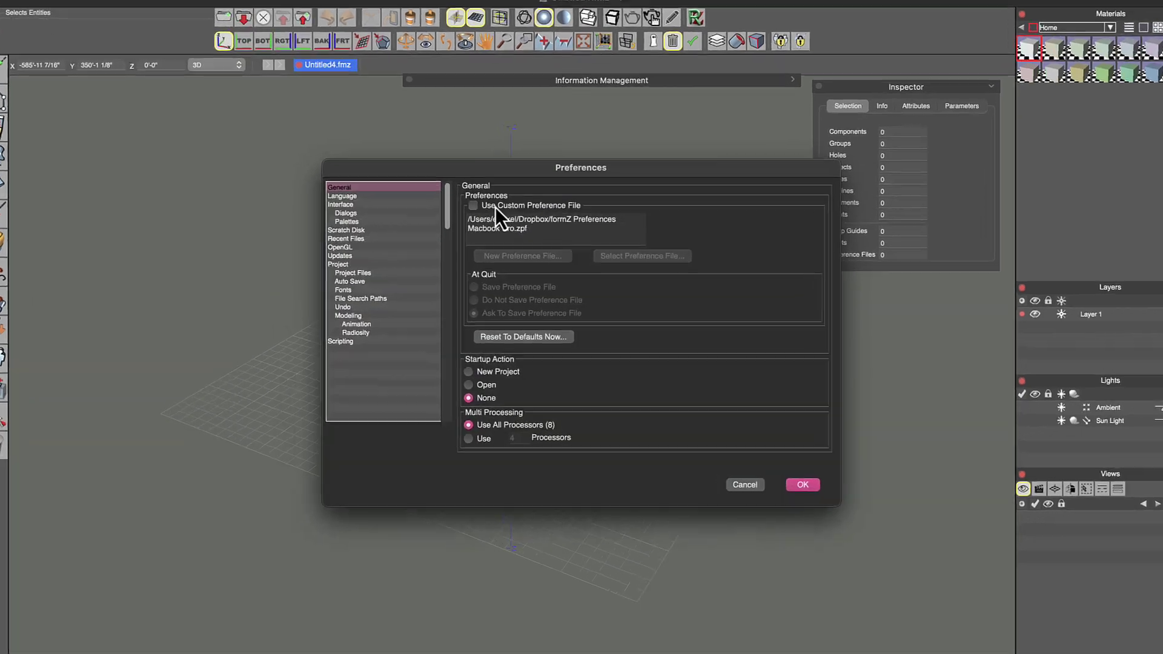
{"action": "left_click", "coordinate": [502, 217]}
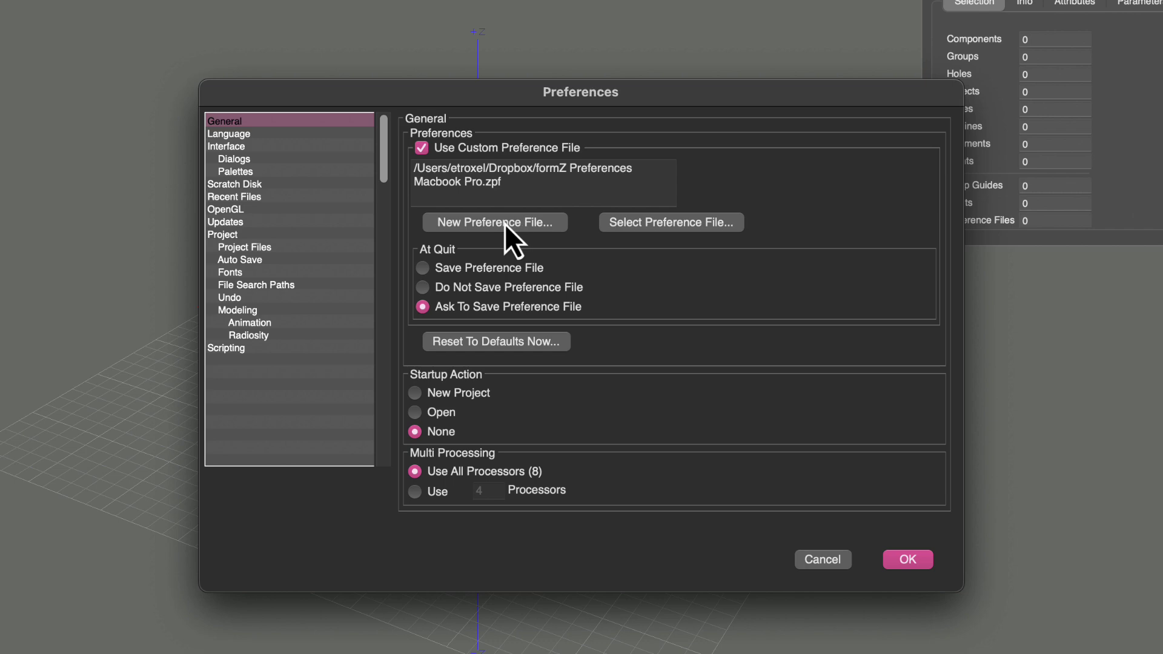
{"action": "left_click", "coordinate": [504, 224]}
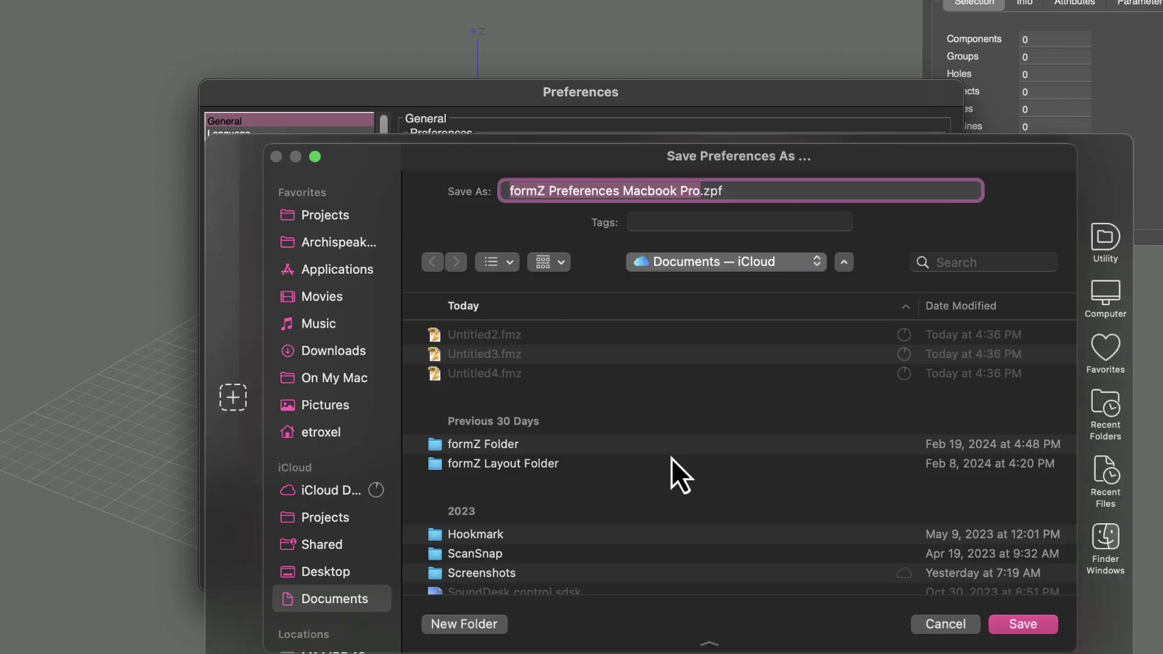
{"action": "key", "text": "Return"}
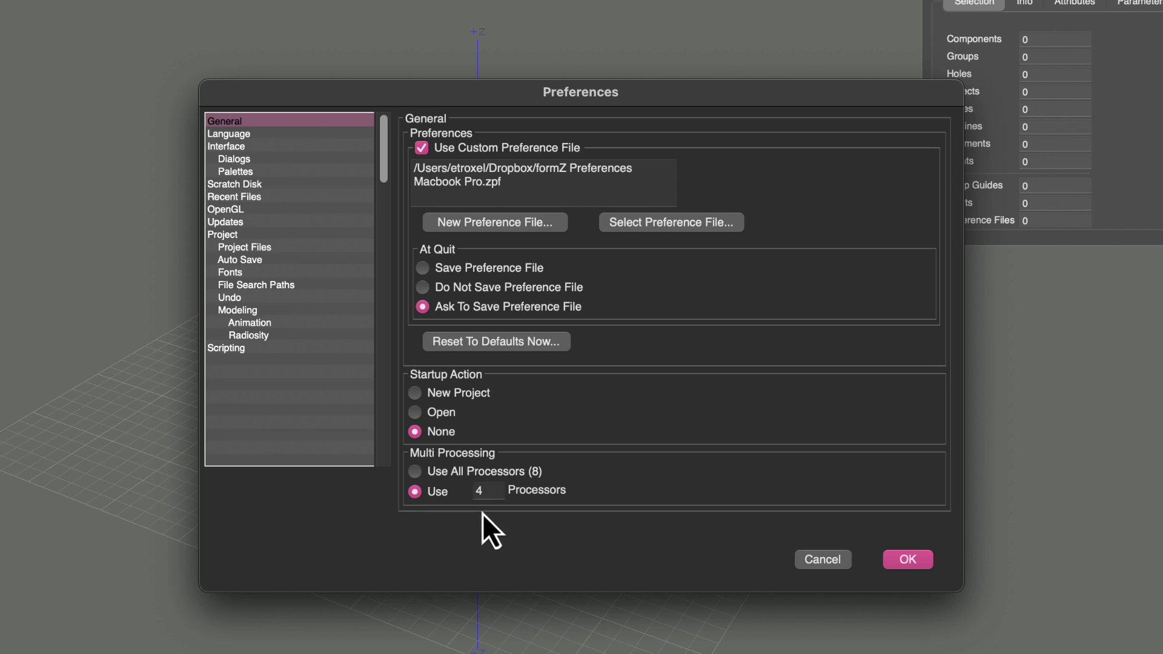
Step: Set multi processing to use all processors, and review the Interface and Dialogs preferences
{"action": "left_click", "coordinate": [422, 478]}
{"action": "left_click", "coordinate": [239, 148]}
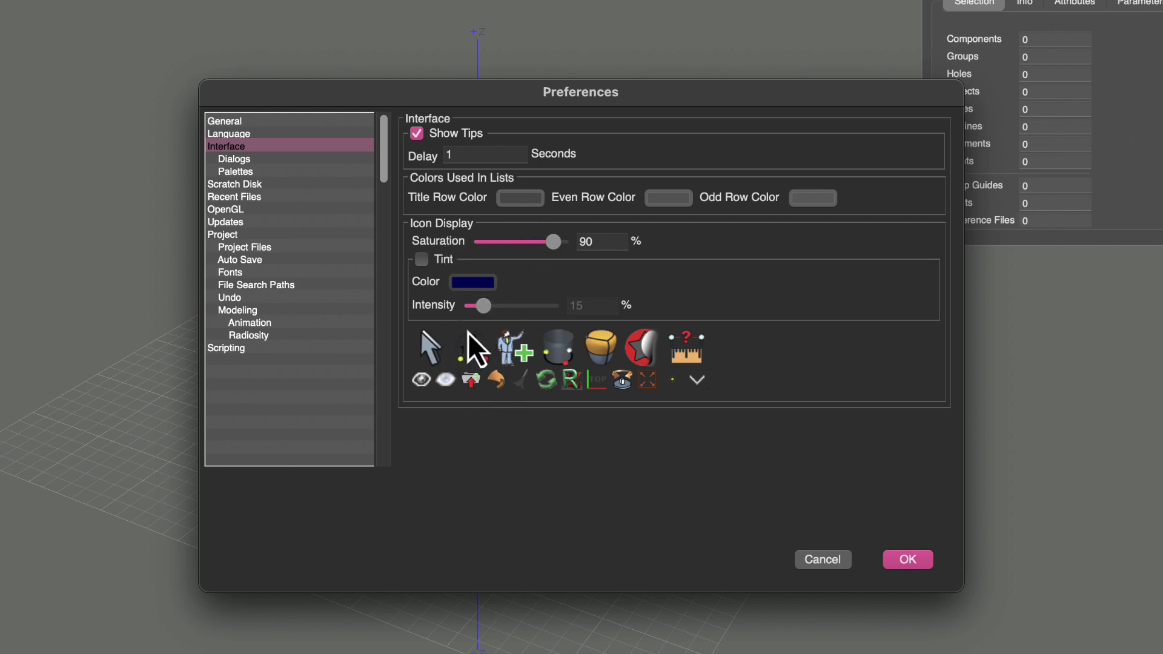
{"action": "left_click", "coordinate": [249, 161]}
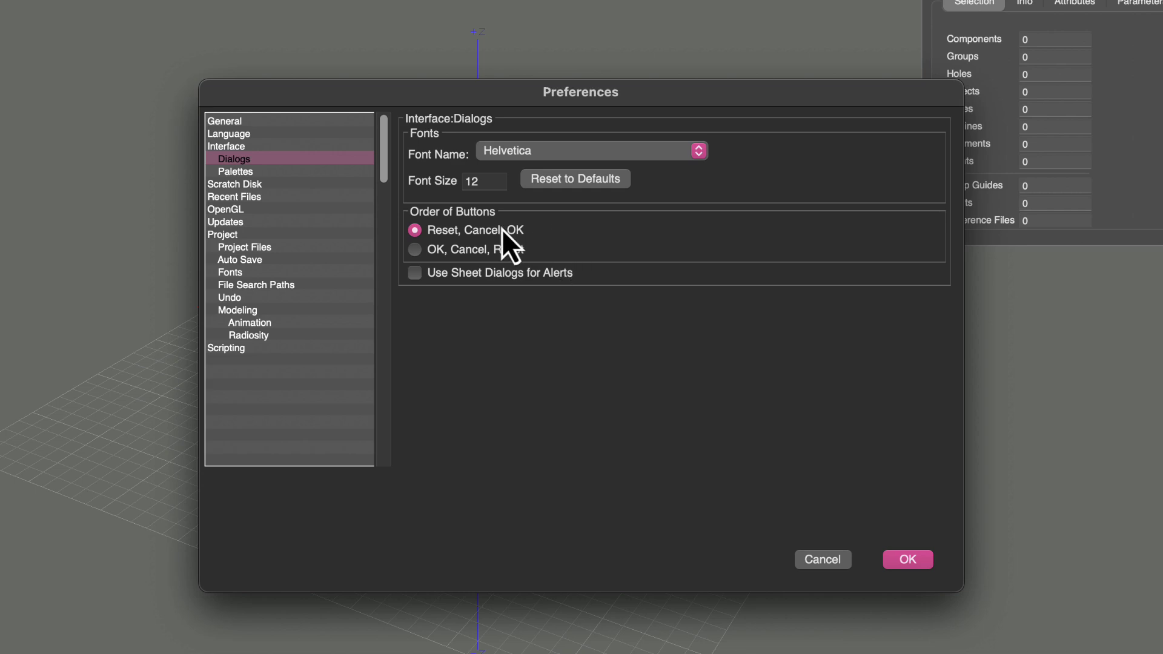
Step: Enable Don't Pop-up Tool Palettes On Hover in the Palettes preferences and apply the preferences
{"action": "left_click", "coordinate": [272, 173]}
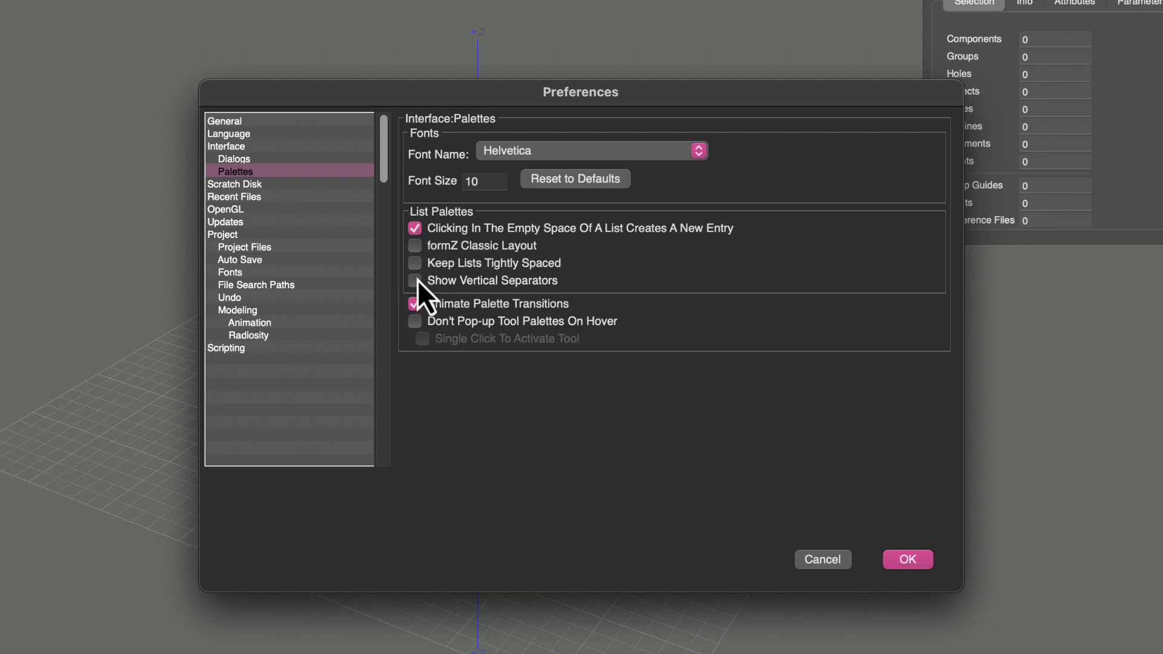
{"action": "left_click", "coordinate": [417, 325]}
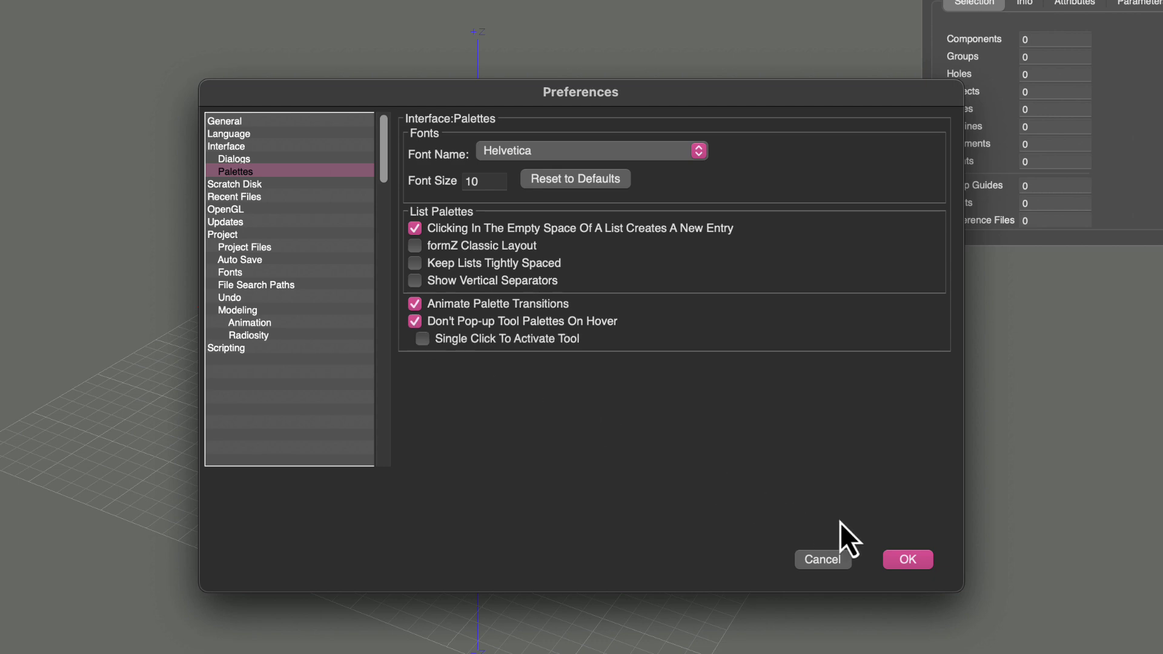
{"action": "left_click", "coordinate": [907, 560]}
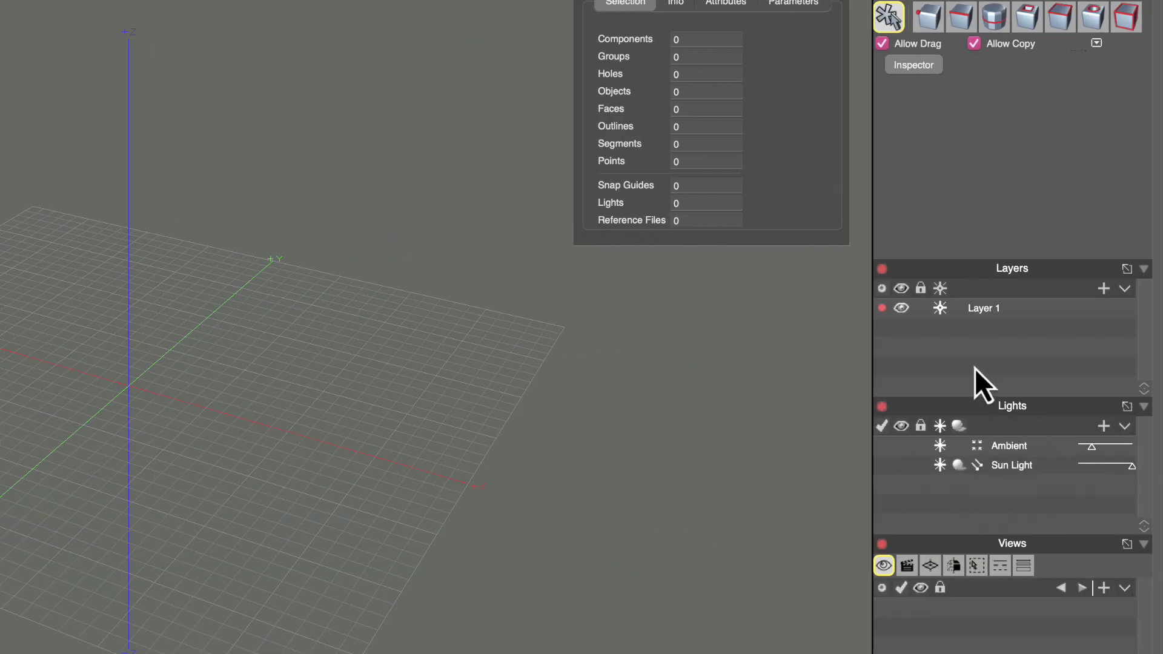
Step: Add a new layer from the empty space of the Layers list
{"action": "double_click", "coordinate": [974, 363]}
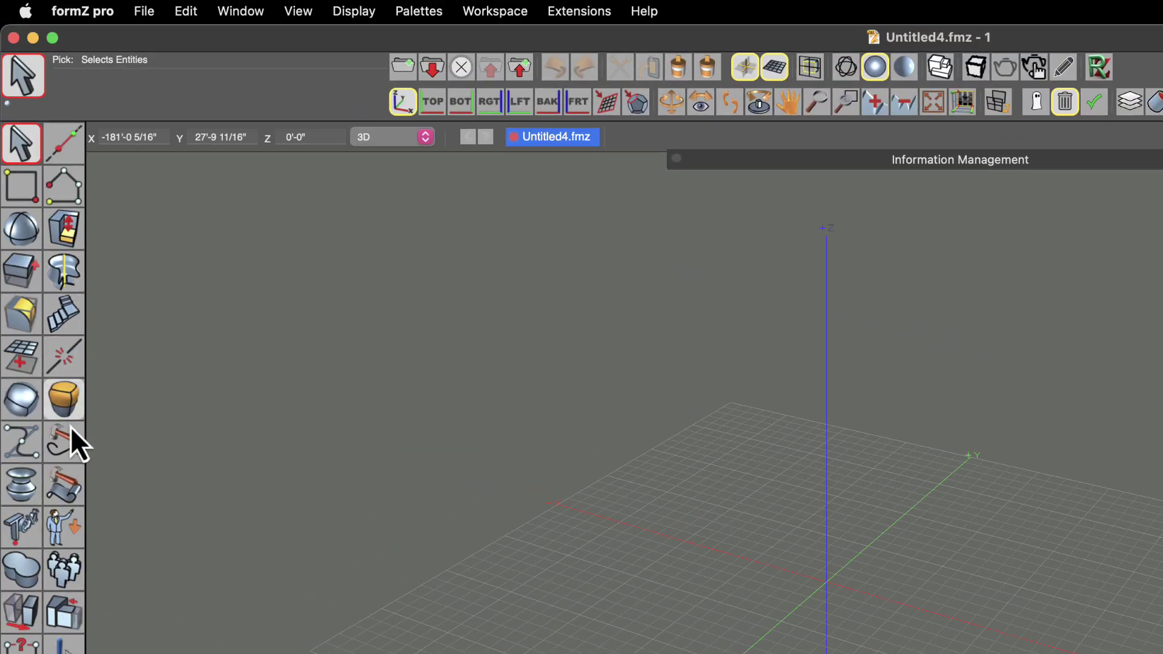
Step: Bring up the Derive 2 tool set, dismiss it, and activate the Reshape tool
{"action": "left_click", "coordinate": [63, 276]}
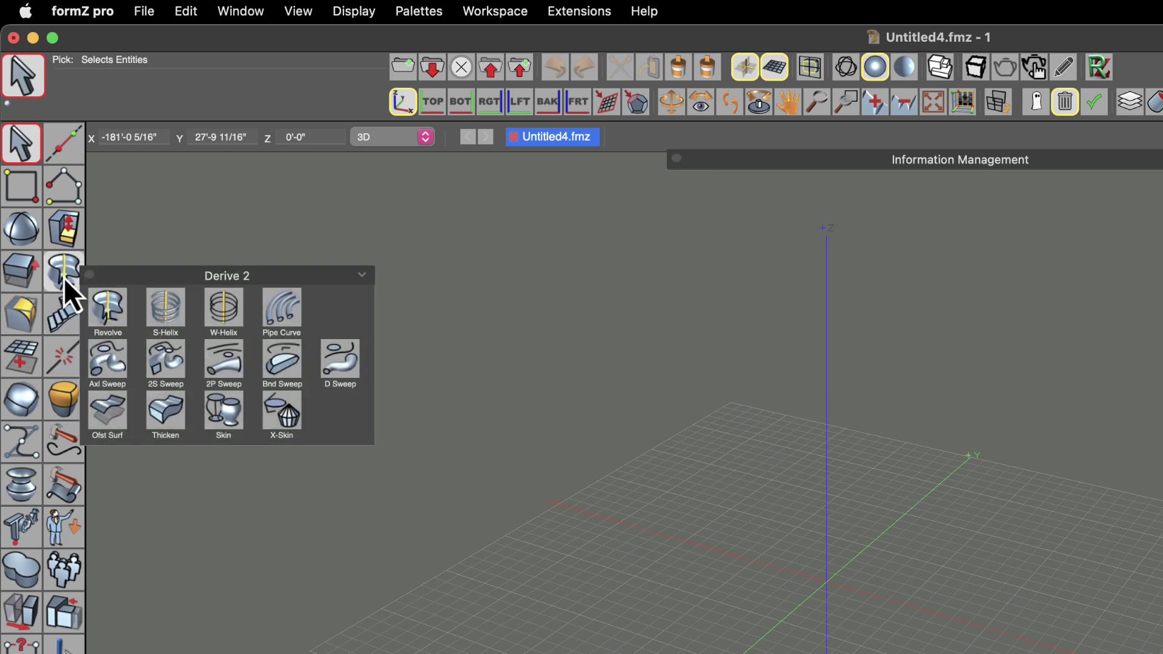
{"action": "mouse_move", "coordinate": [111, 281]}
{"action": "left_mouse_down"}
{"action": "mouse_move", "coordinate": [140, 260]}
{"action": "mouse_move", "coordinate": [121, 264]}
{"action": "left_mouse_up"}
{"action": "left_click", "coordinate": [120, 256]}
{"action": "left_click", "coordinate": [66, 231]}
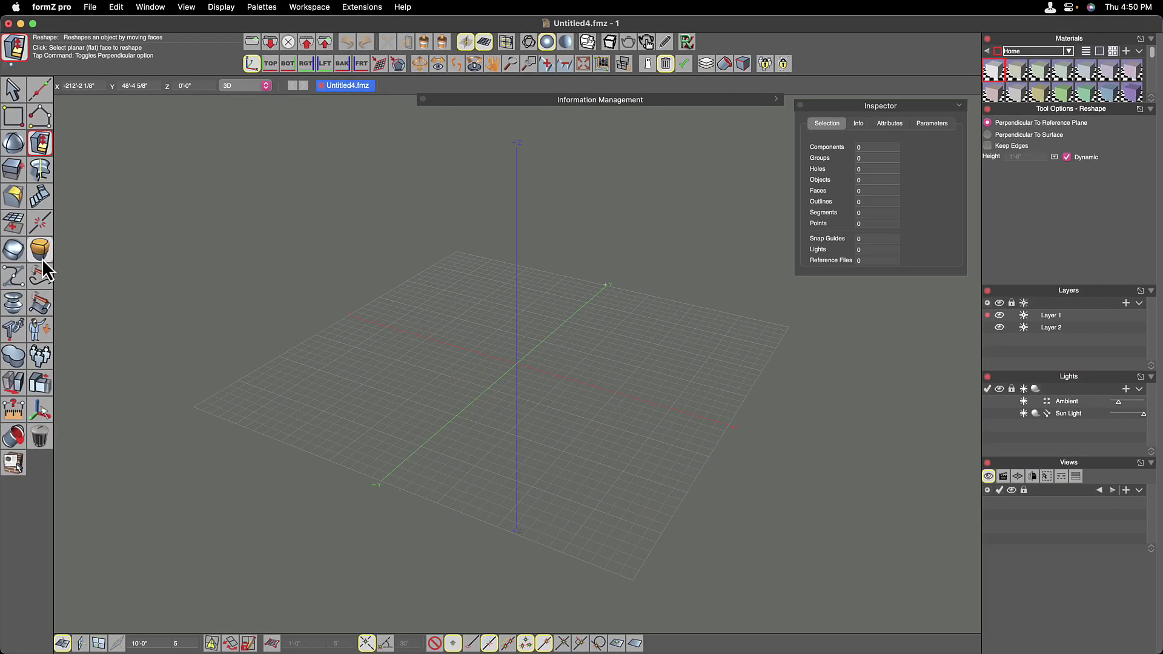
Step: Reopen the preferences and examine the Updates options for checking at startup
{"action": "left_click", "coordinate": [116, 9]}
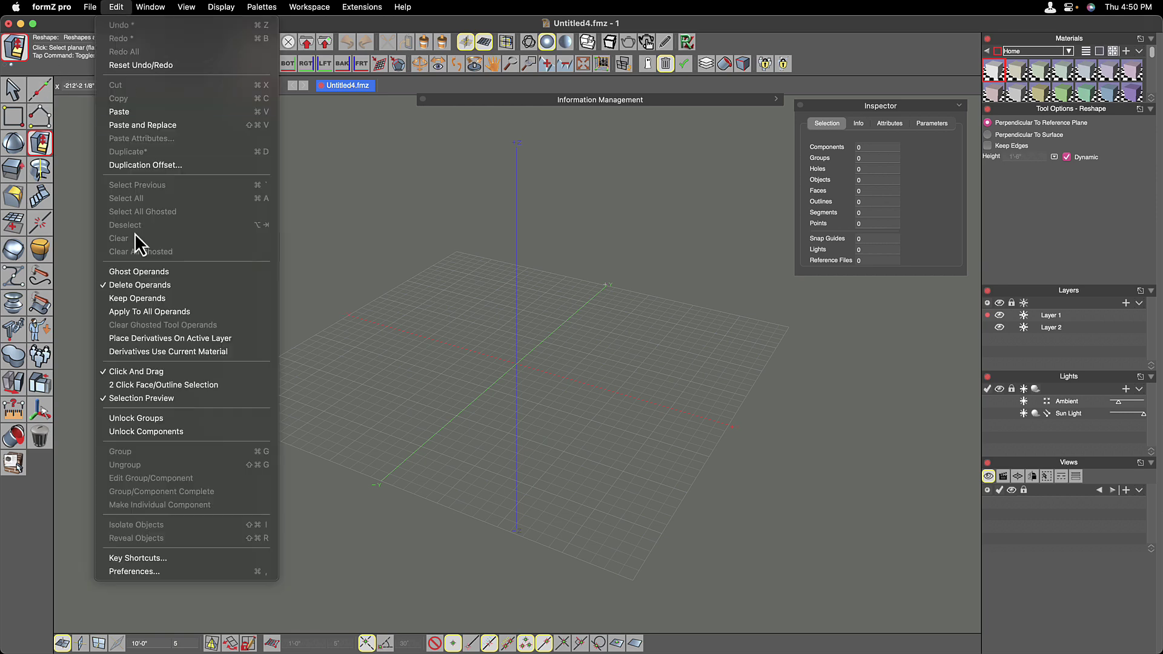
{"action": "left_click", "coordinate": [141, 572]}
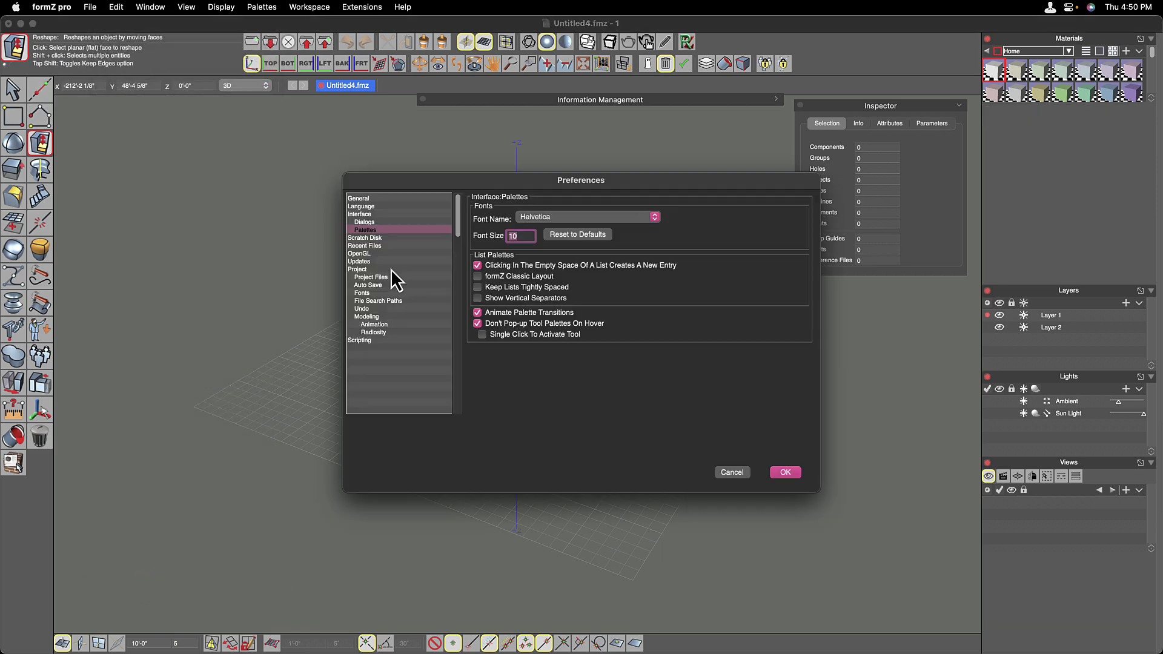
{"action": "left_click", "coordinate": [365, 265]}
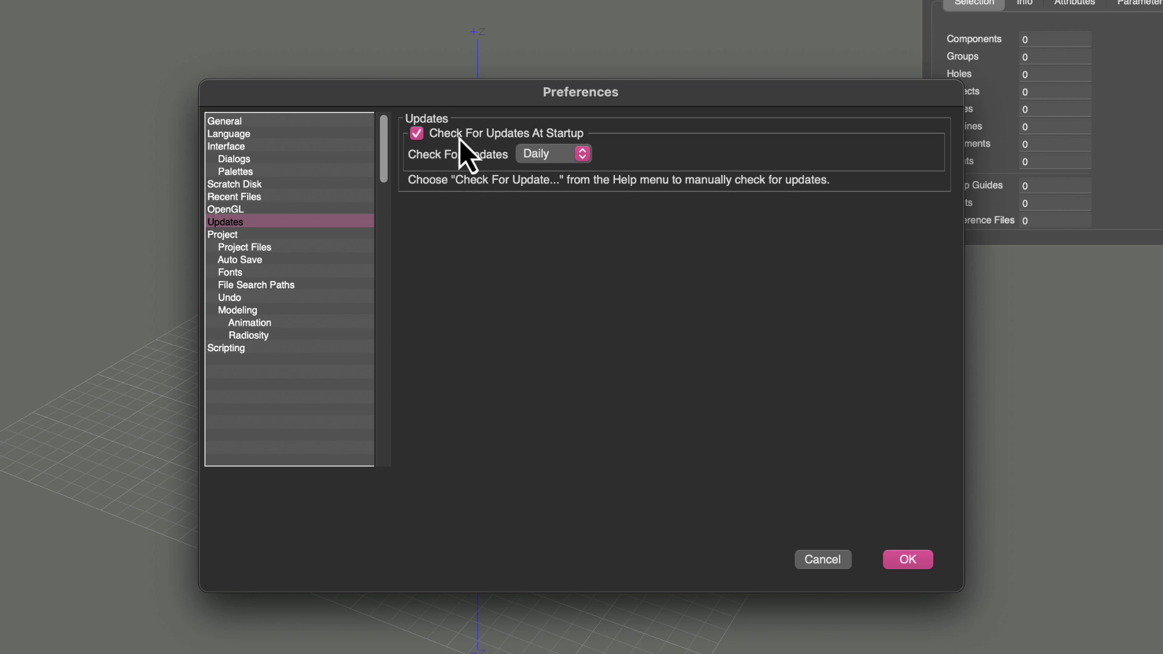
Step: Review the intervals offered for checking for updates and keep the check set to Daily
{"action": "left_click", "coordinate": [525, 154]}
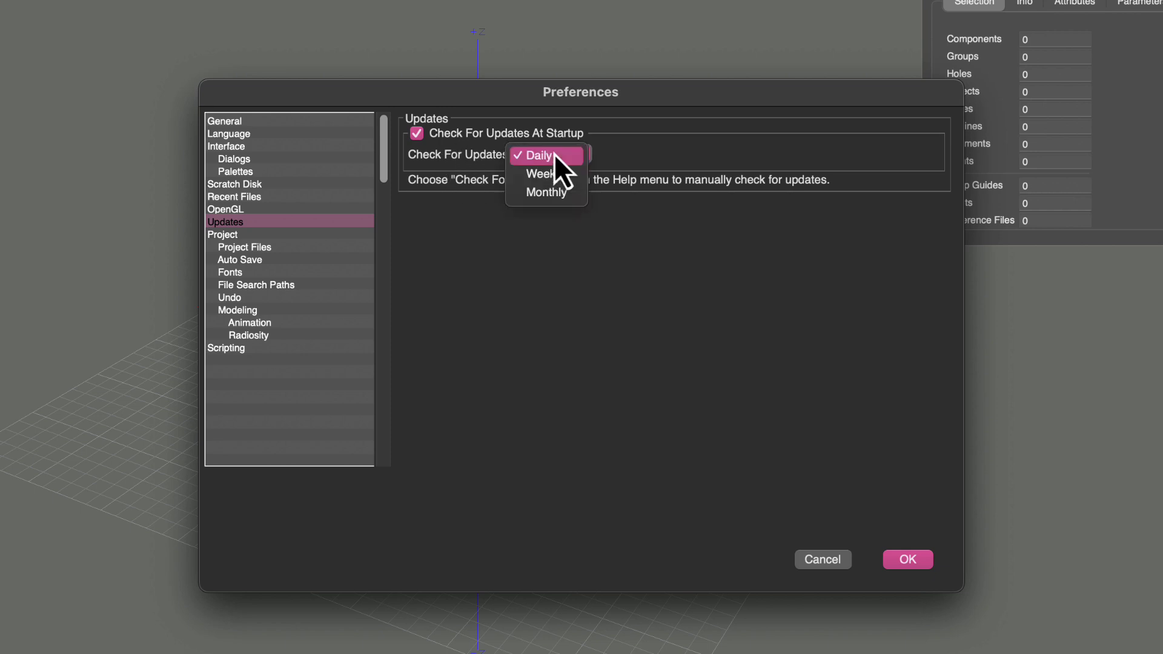
{"action": "left_click", "coordinate": [479, 262]}
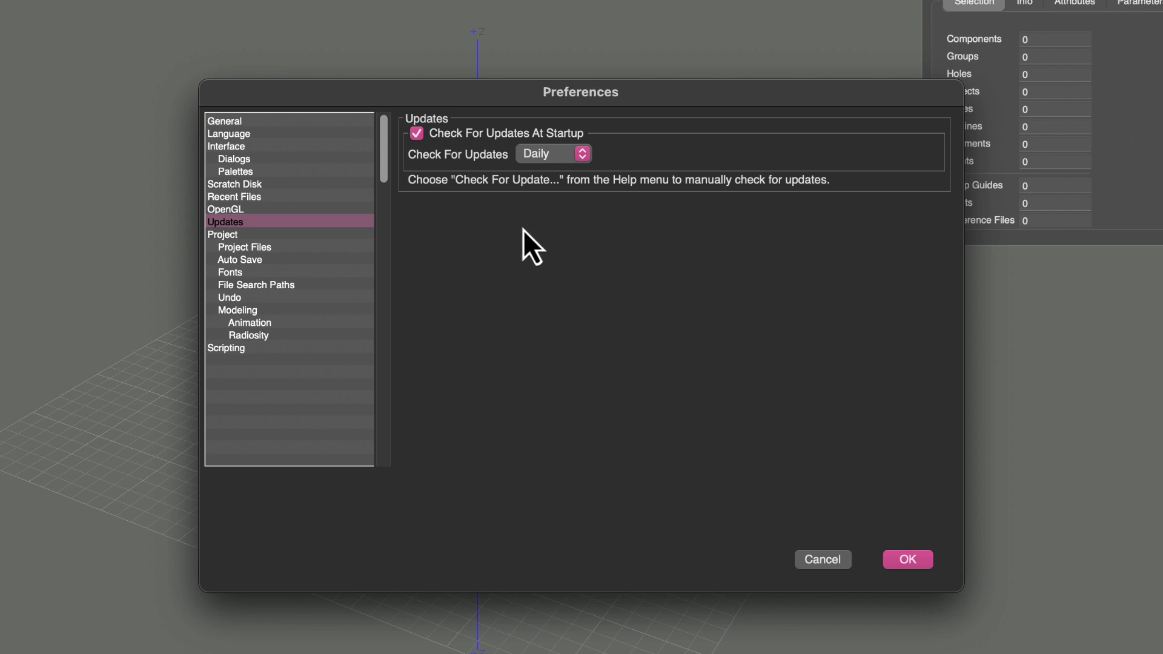
{"action": "left_click", "coordinate": [558, 157]}
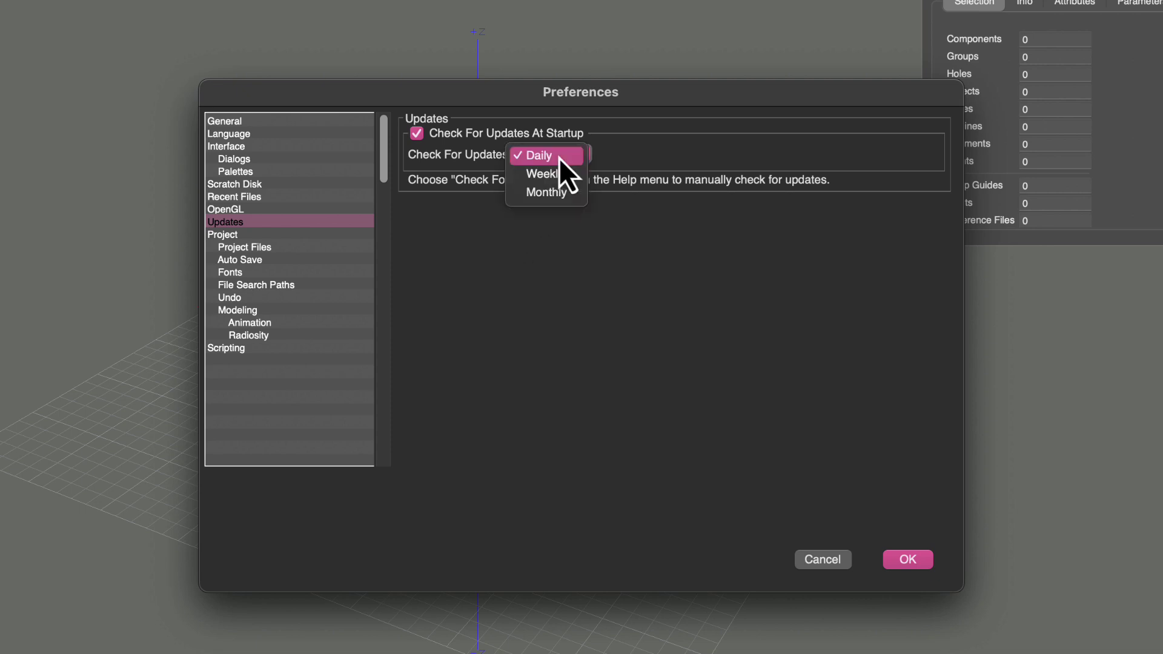
{"action": "left_click", "coordinate": [558, 157]}
Step: Inspect the default working units for new projects without changing them, and set new projects to Use Template Project
{"action": "left_click", "coordinate": [260, 235]}
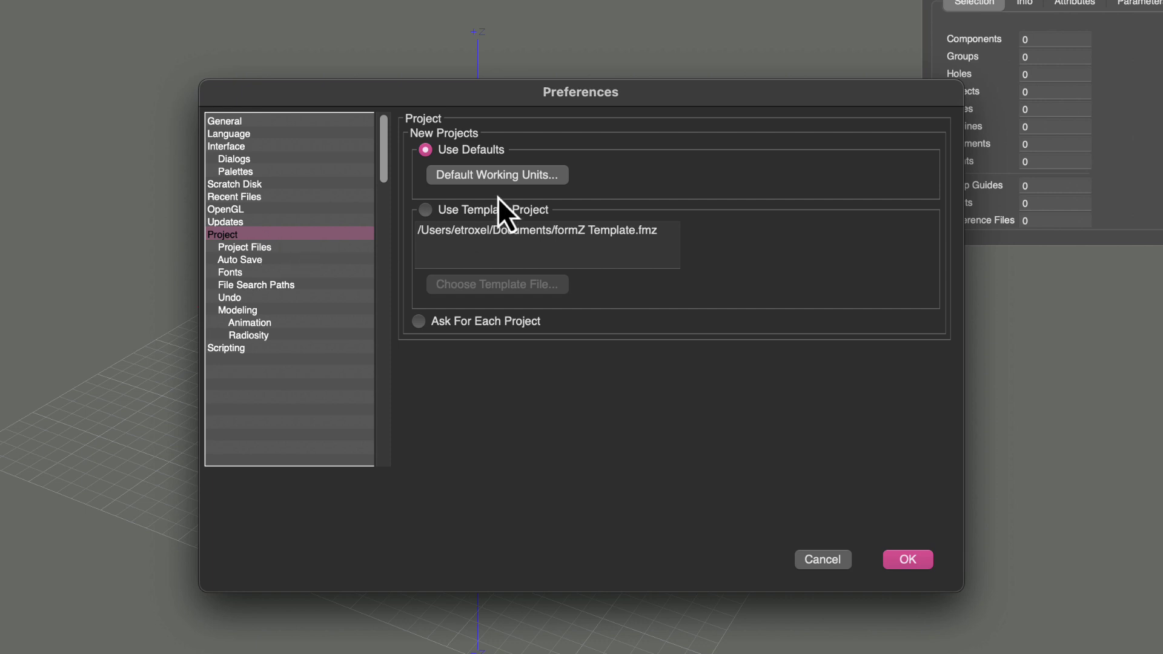
{"action": "left_click", "coordinate": [527, 180]}
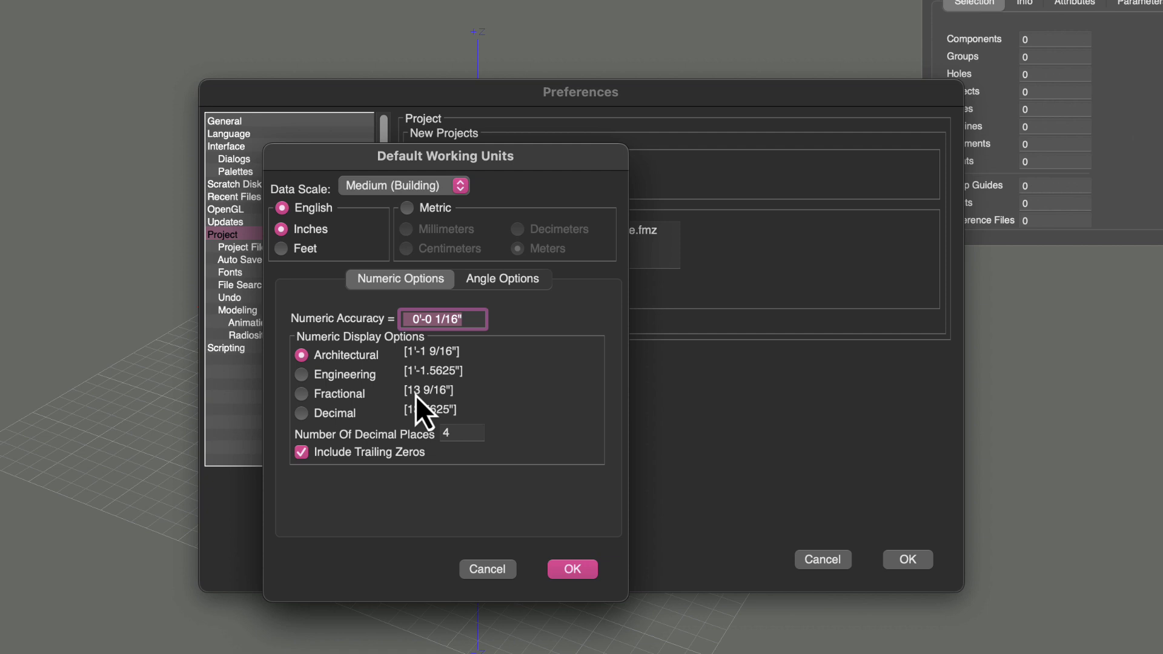
{"action": "left_click", "coordinate": [496, 569]}
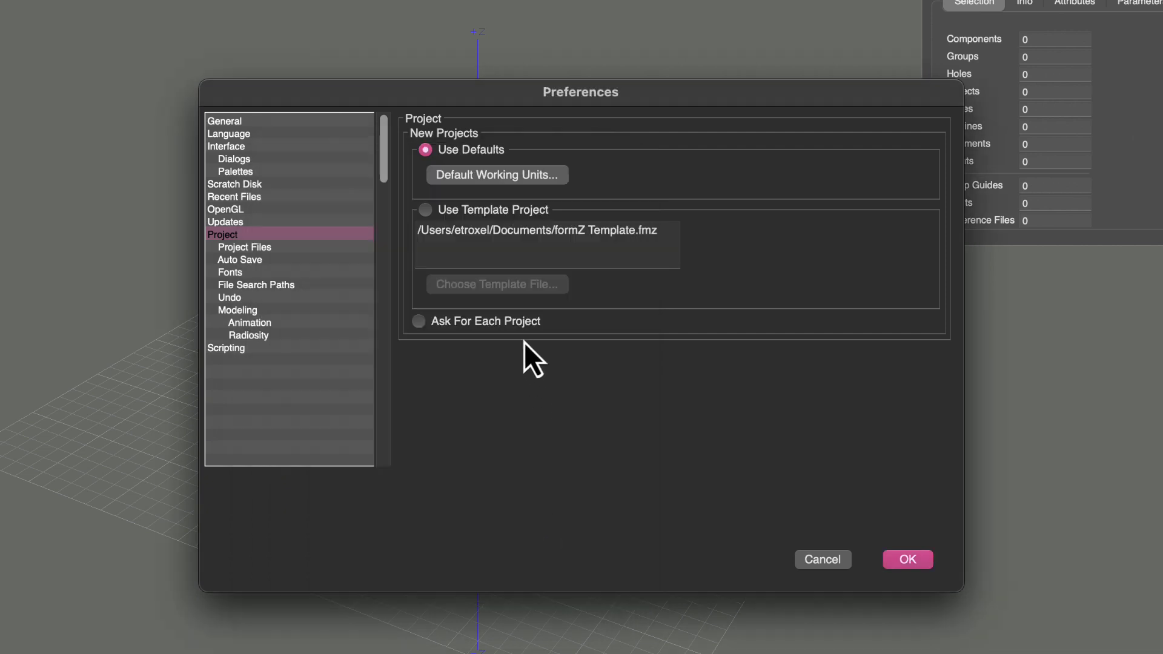
{"action": "left_click", "coordinate": [426, 212]}
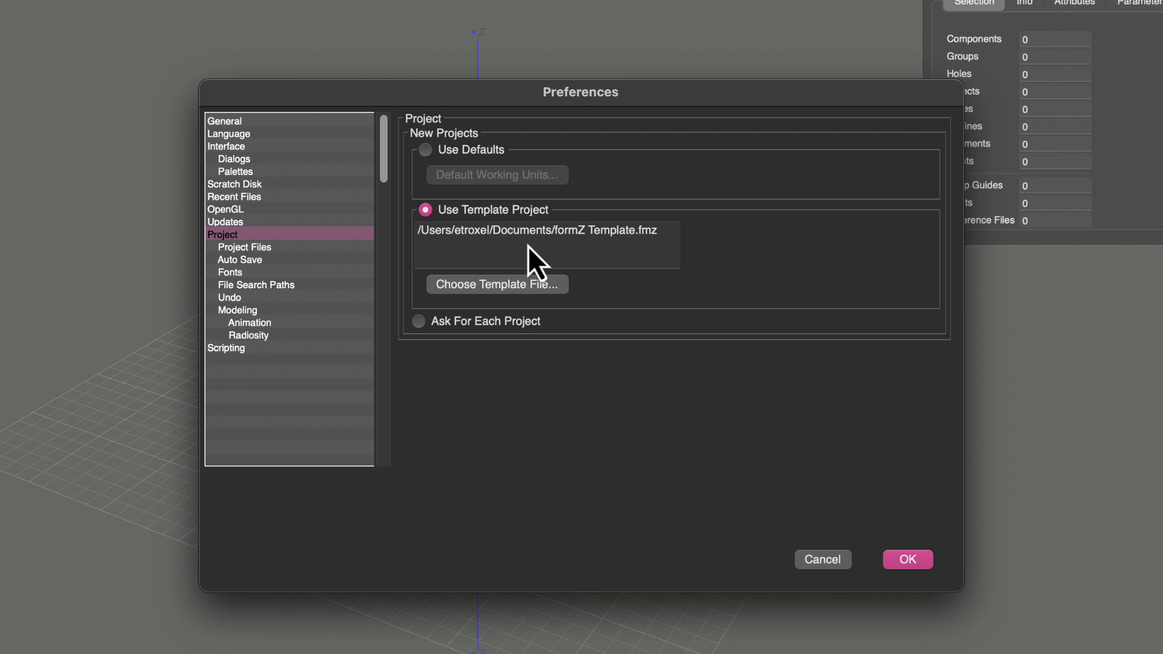
Step: Look over the Project Files preferences and enable Project Auto Save
{"action": "left_click", "coordinate": [284, 248]}
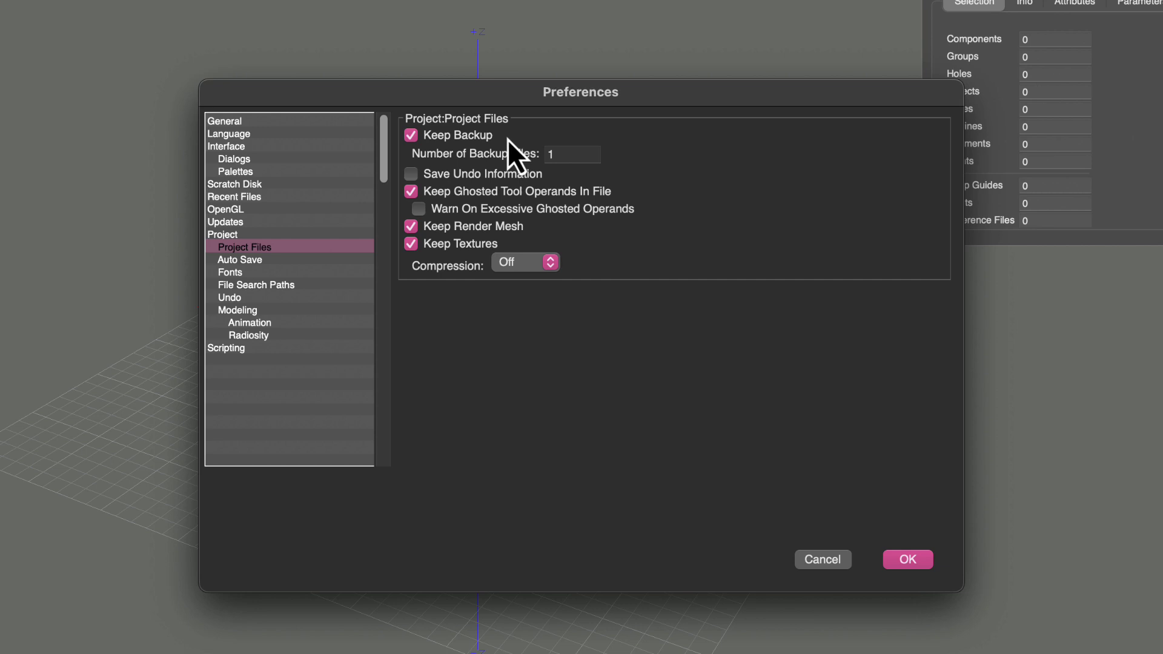
{"action": "left_click", "coordinate": [327, 259]}
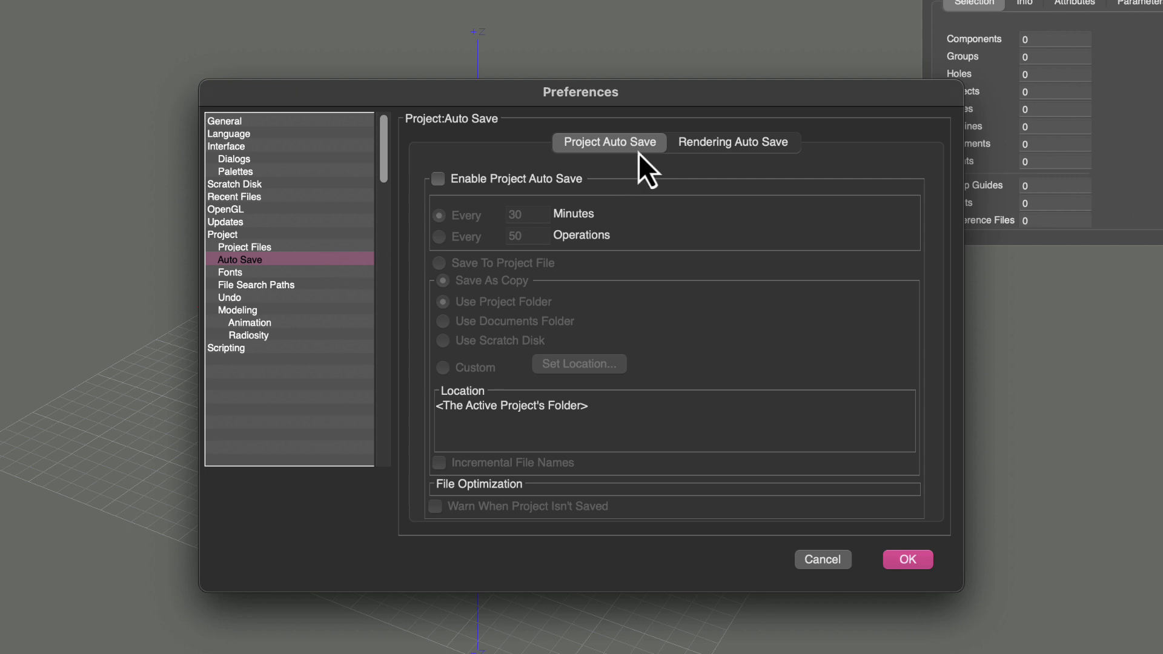
{"action": "left_click", "coordinate": [486, 183]}
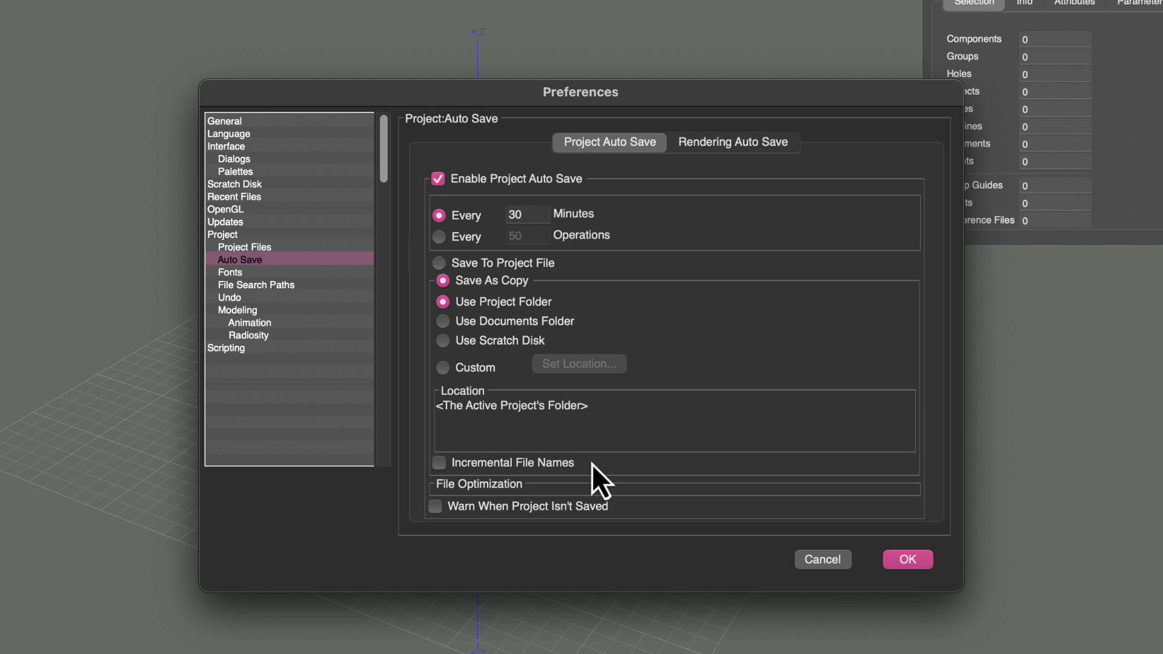
Step: Enable Rendering Auto Save and review its image formats and TIFF export options, leaving them unchanged
{"action": "left_click", "coordinate": [733, 143]}
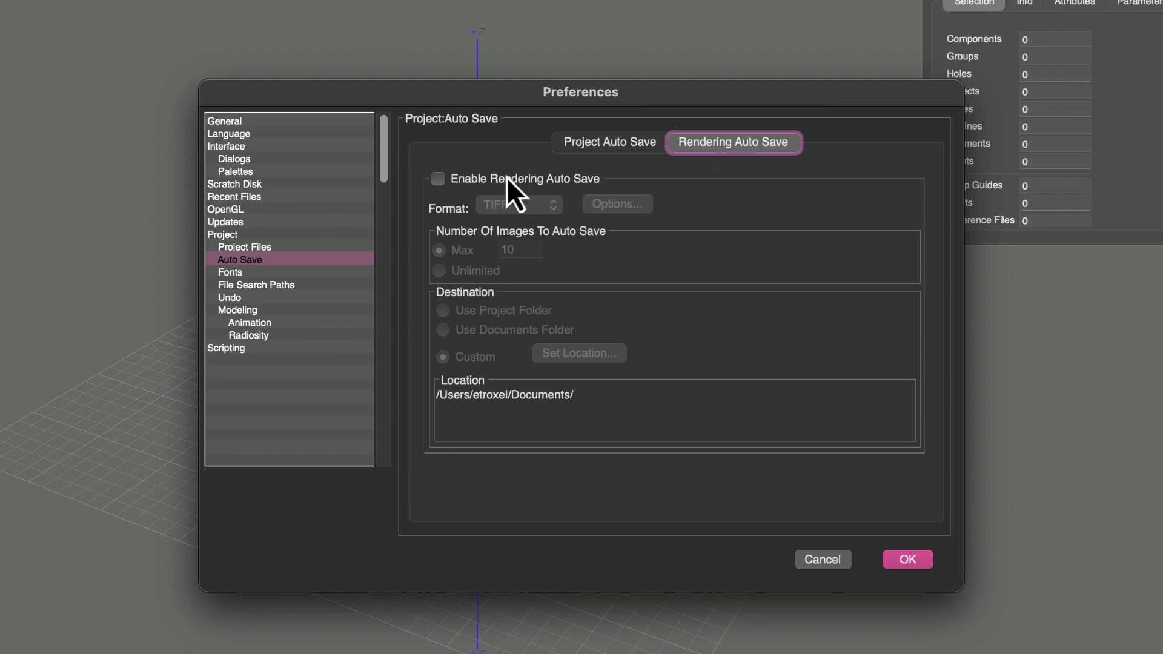
{"action": "left_click", "coordinate": [465, 180]}
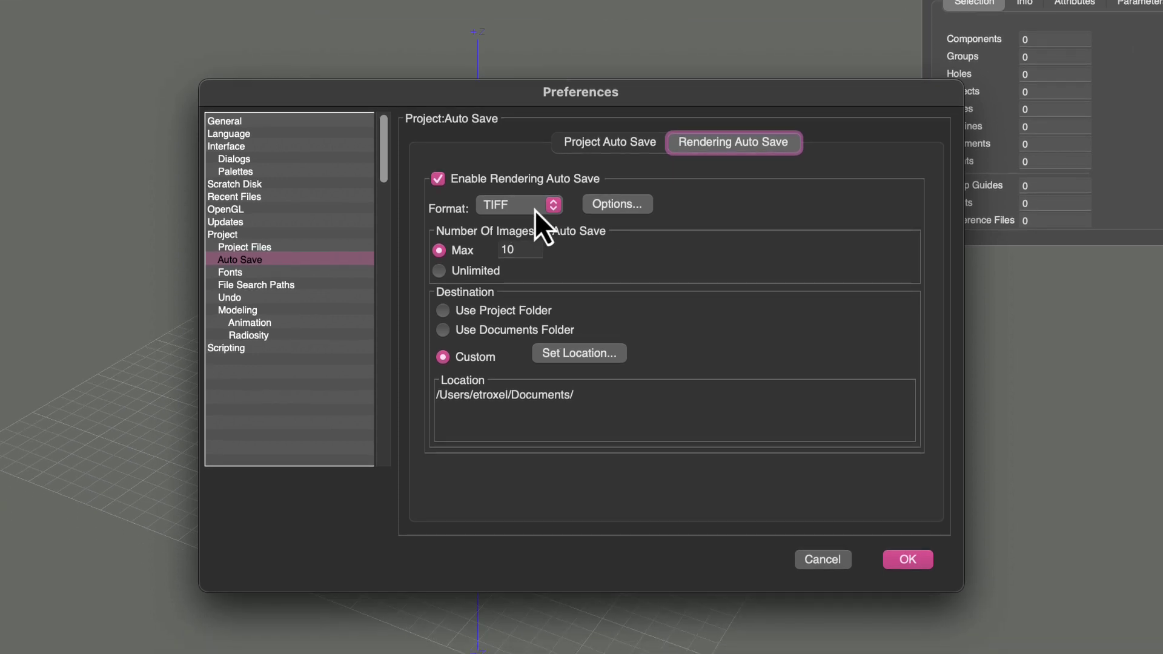
{"action": "left_click", "coordinate": [535, 206]}
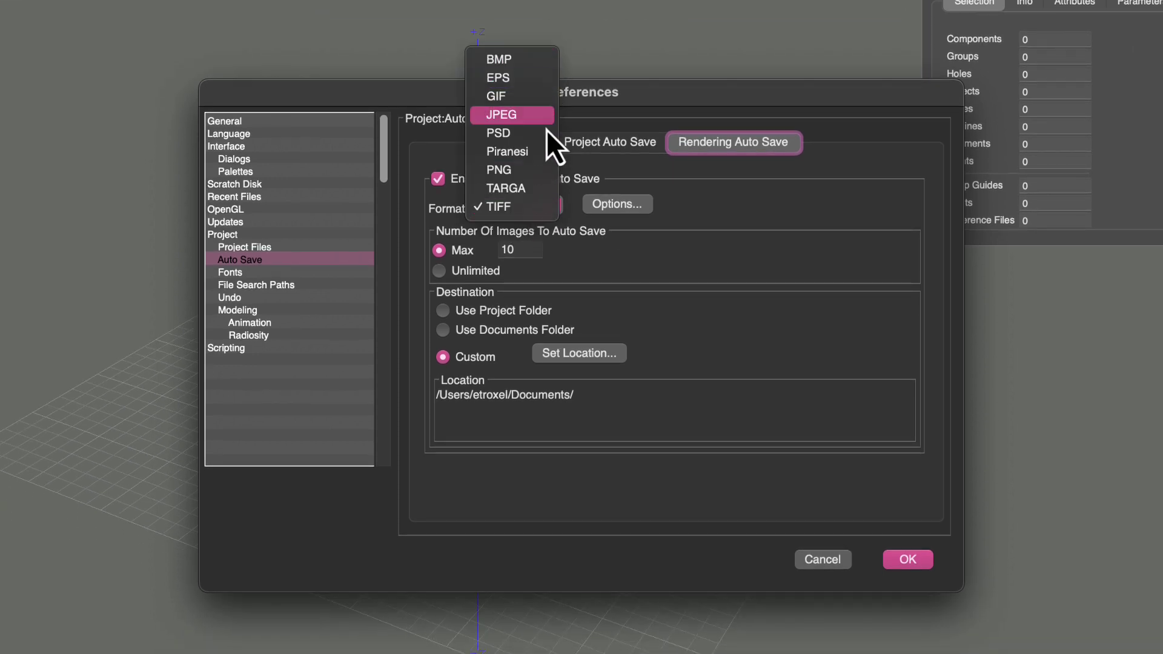
{"action": "left_click", "coordinate": [599, 233]}
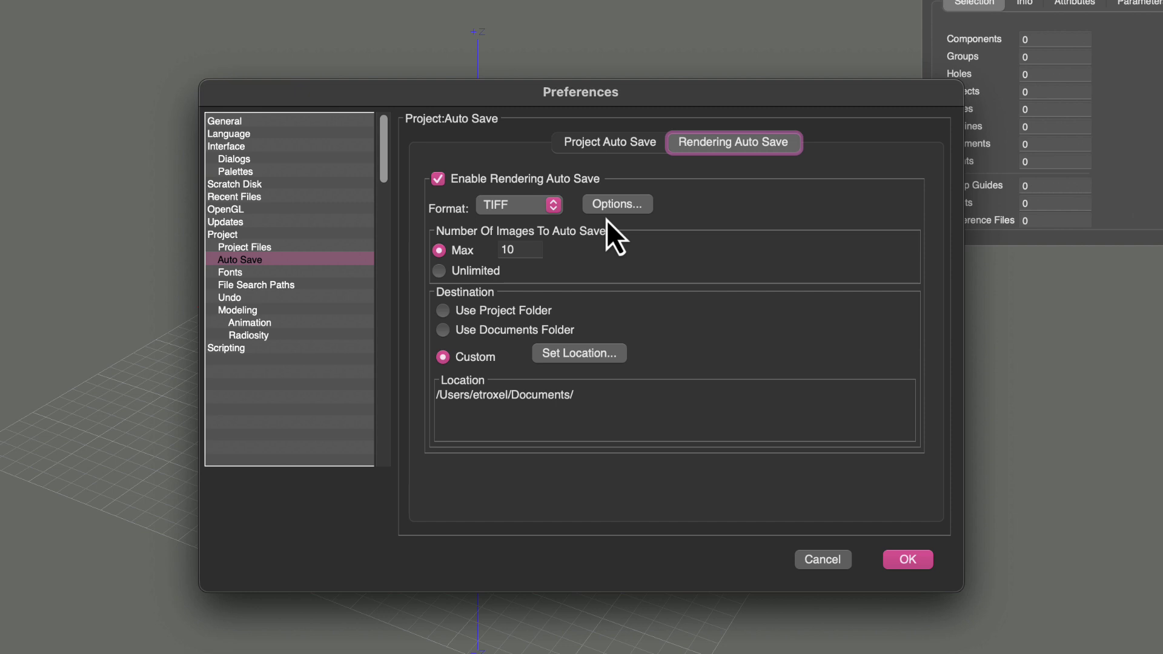
{"action": "left_click", "coordinate": [608, 207]}
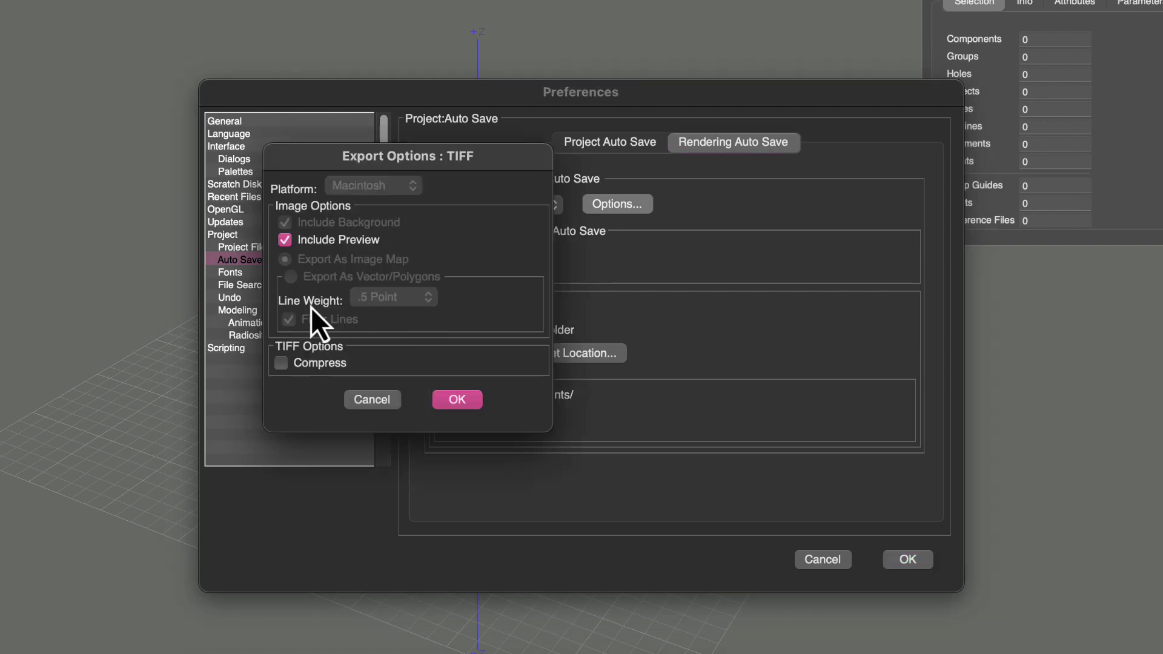
{"action": "left_click", "coordinate": [384, 402]}
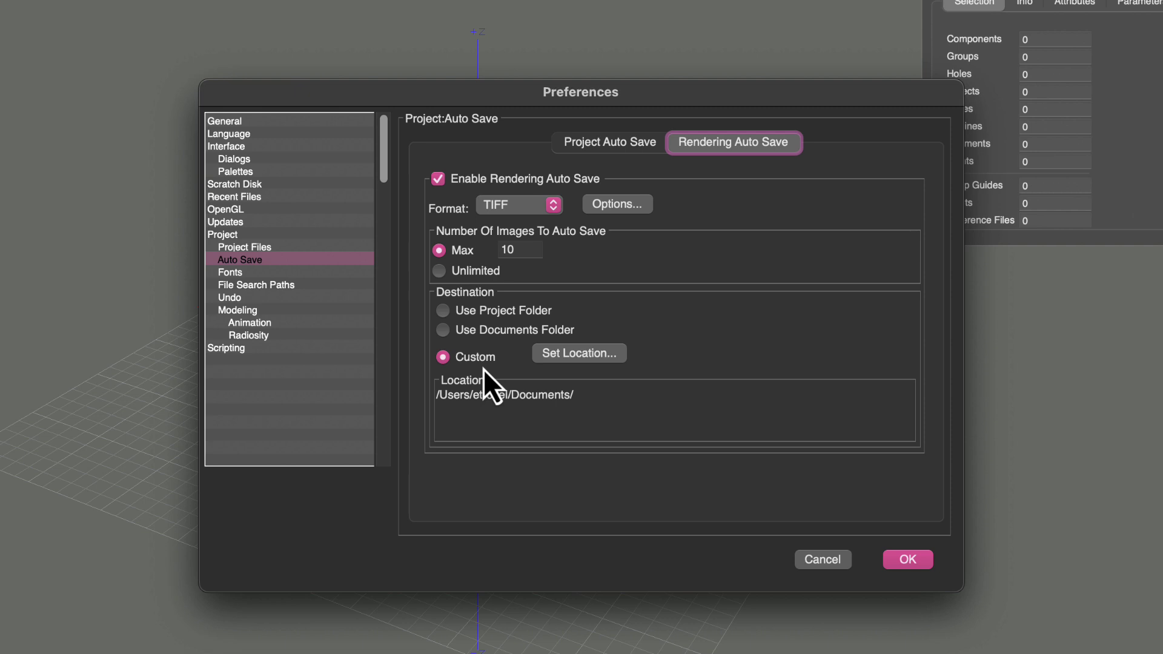
Step: Bring up the File Search Paths preferences for the project
{"action": "left_click", "coordinate": [279, 285]}
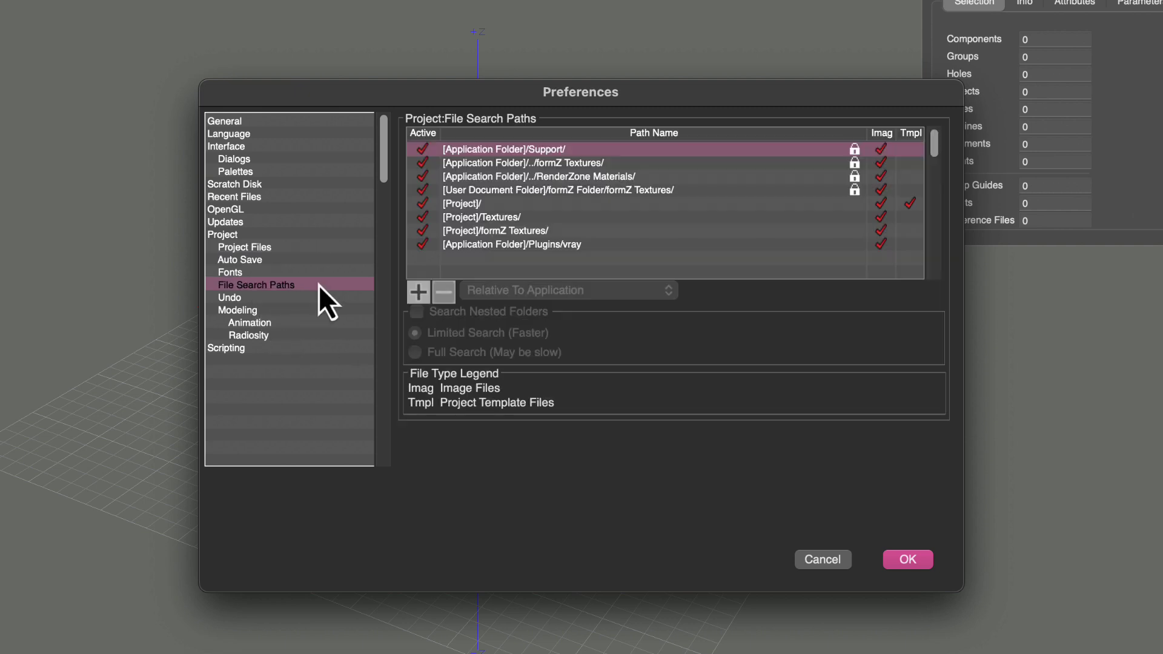